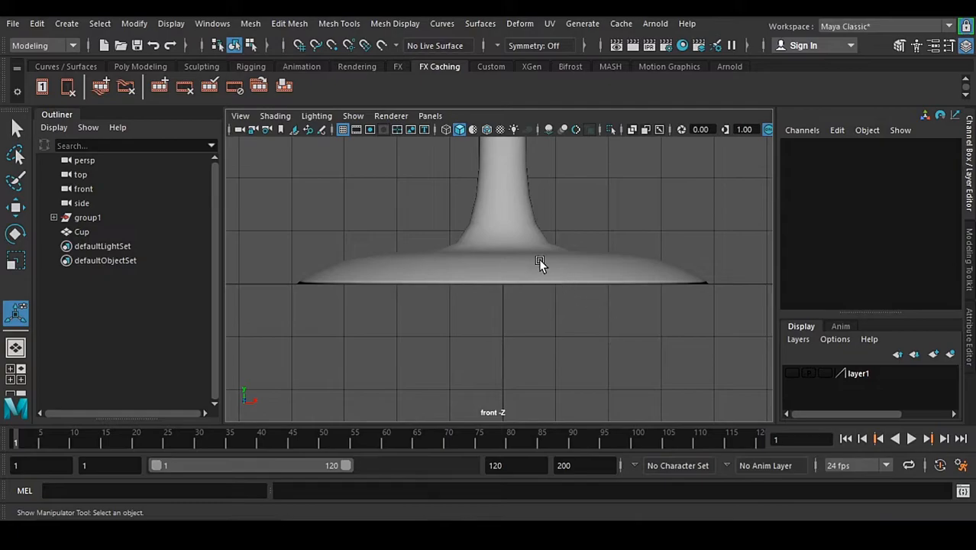
- Show the whole cup as a wireframe in the front view, with free space beside it
alt+right_drag(583, 365, 513, 277)
alt+middle_drag(516, 267, 490, 288)
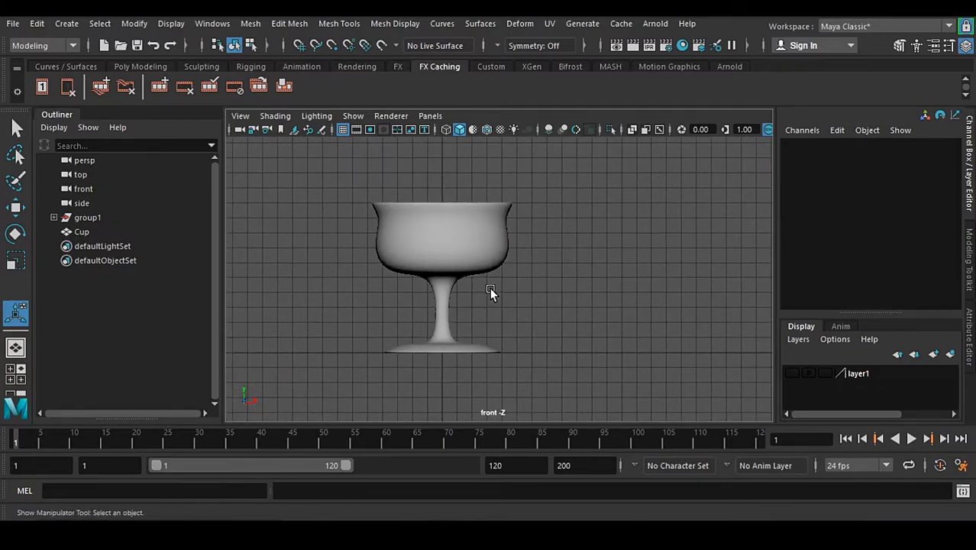
key(5)
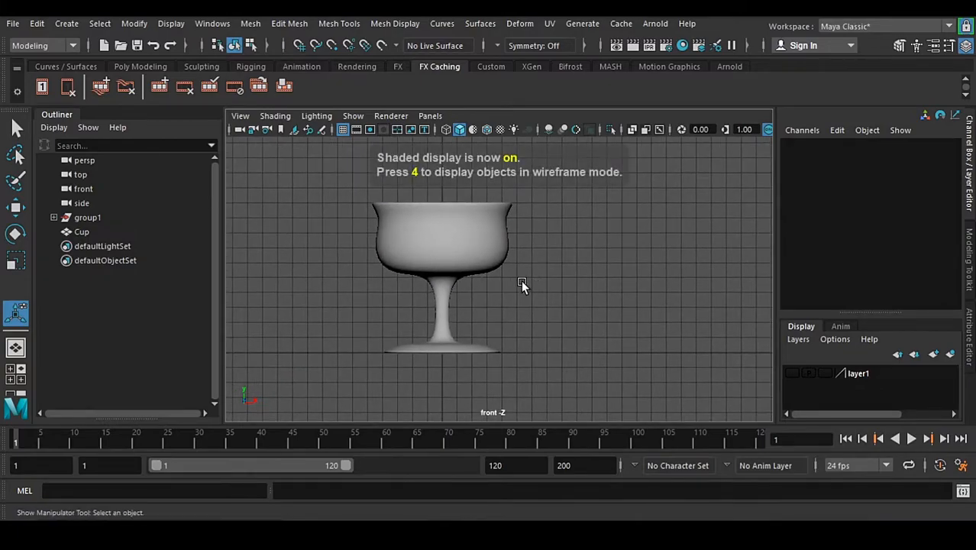
scroll(521, 284, up, 3)
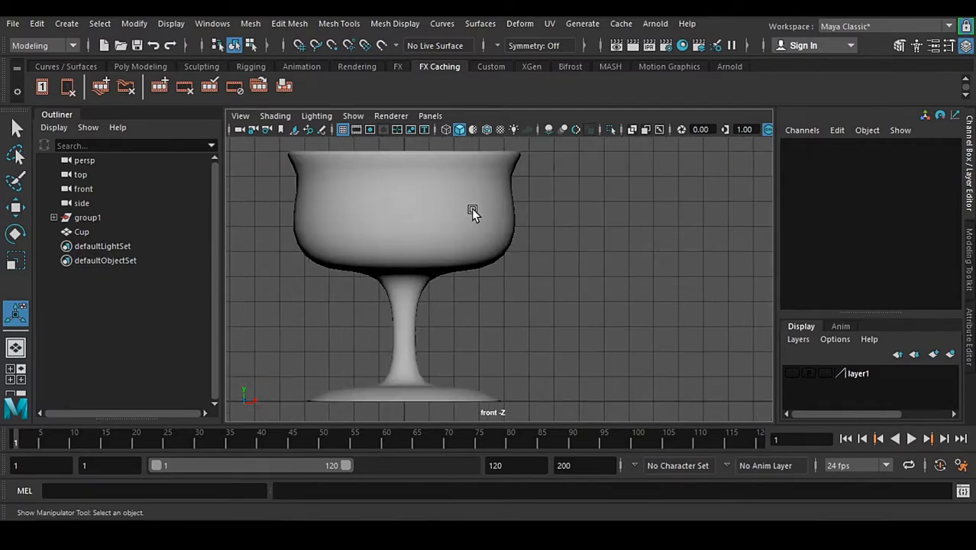
key(4)
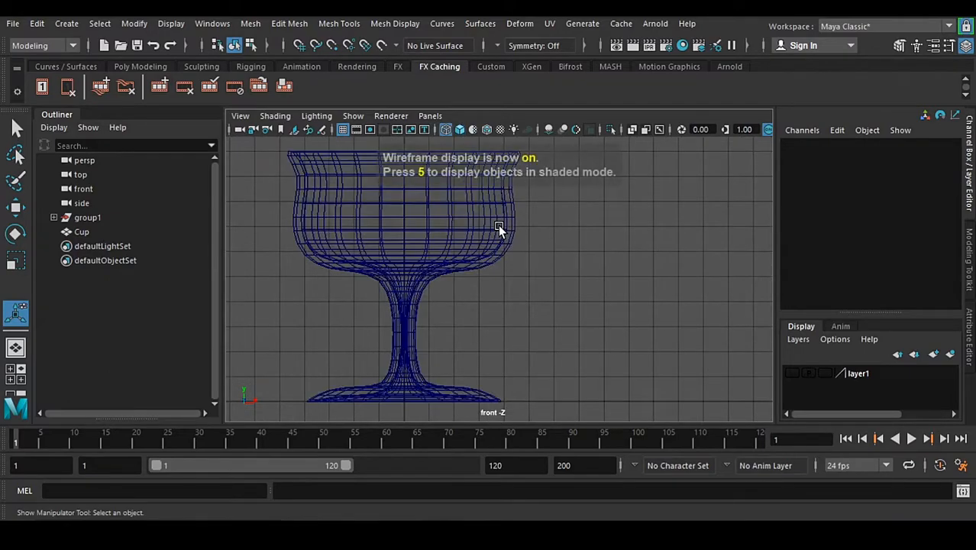
alt+middle_drag(489, 233, 449, 275)
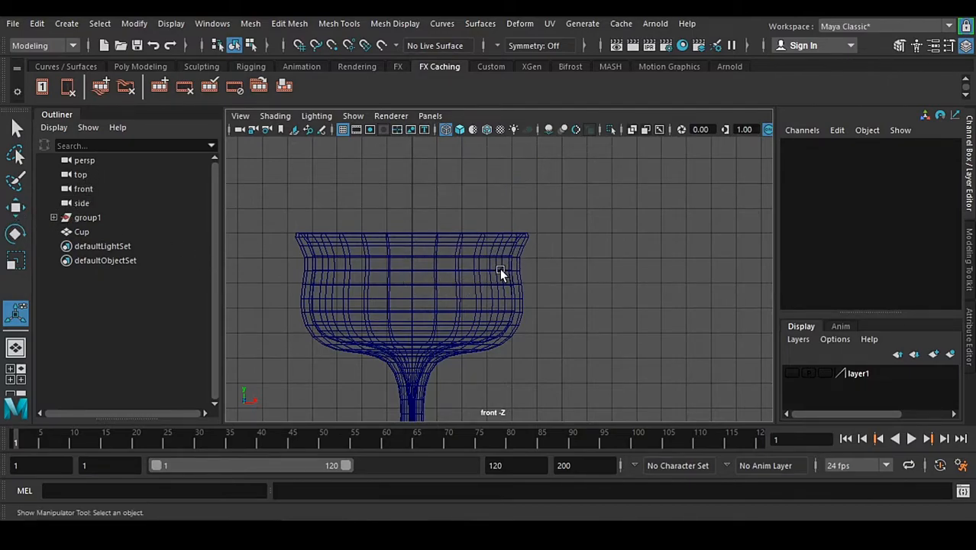
scroll(499, 268, down, 2)
alt+middle_drag(500, 271, 424, 228)
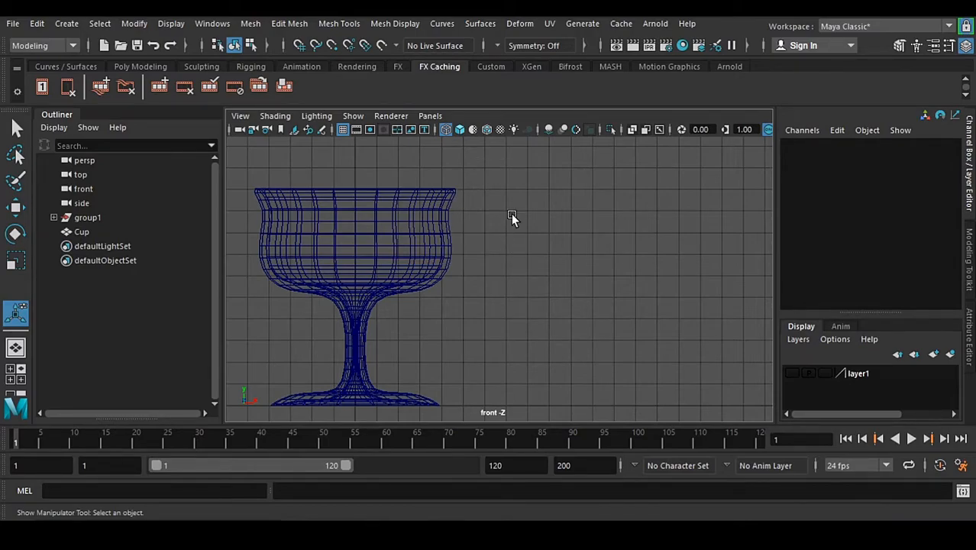
alt+middle_drag(493, 258, 493, 289)
click(66, 66)
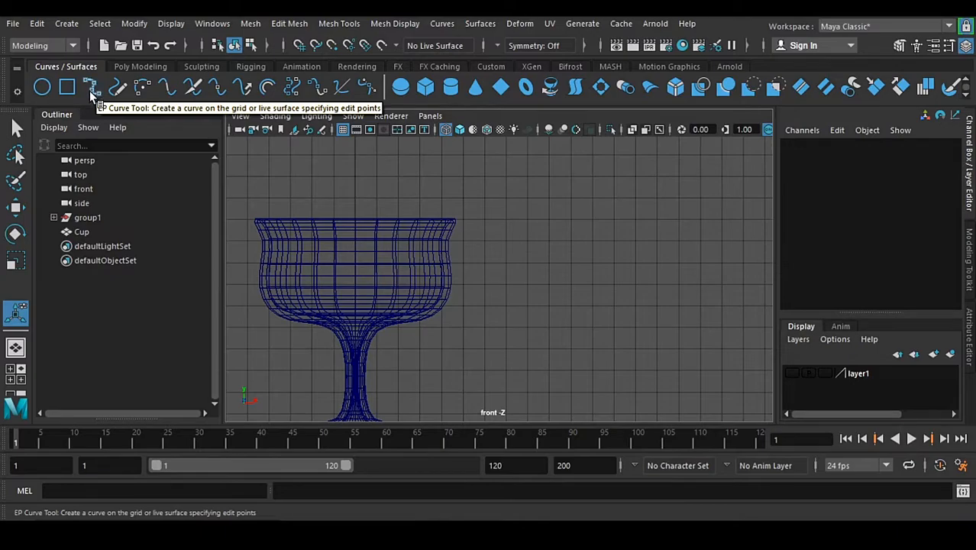
click(375, 229)
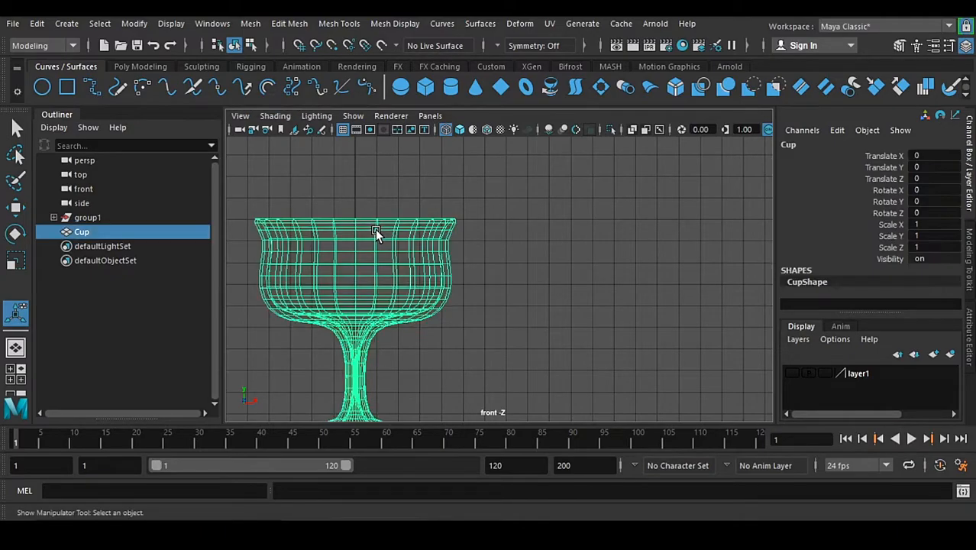
click(141, 67)
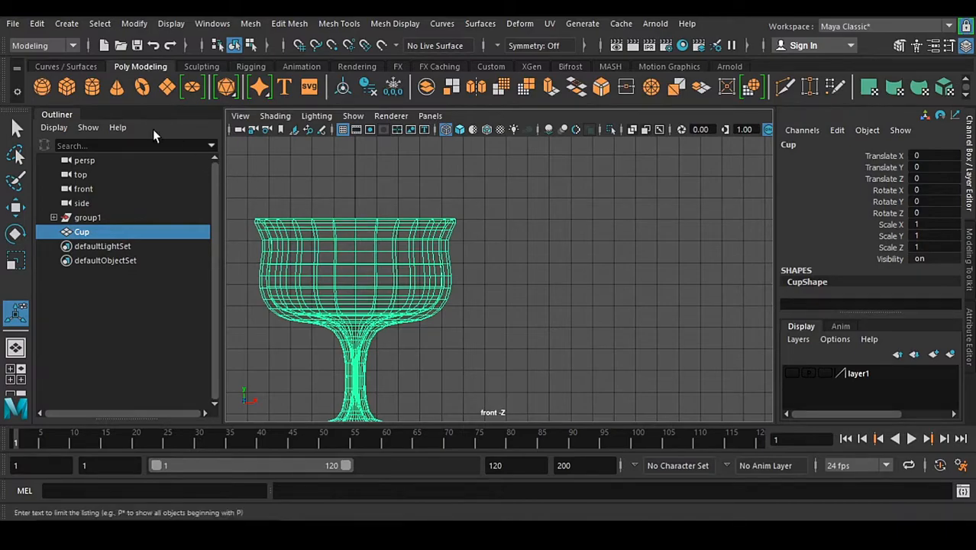
click(76, 67)
click(143, 67)
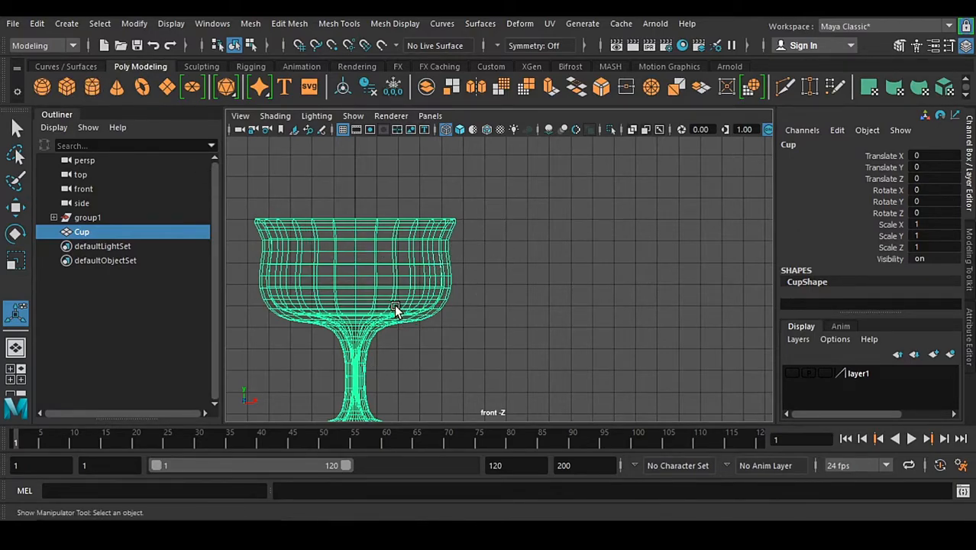
click(66, 66)
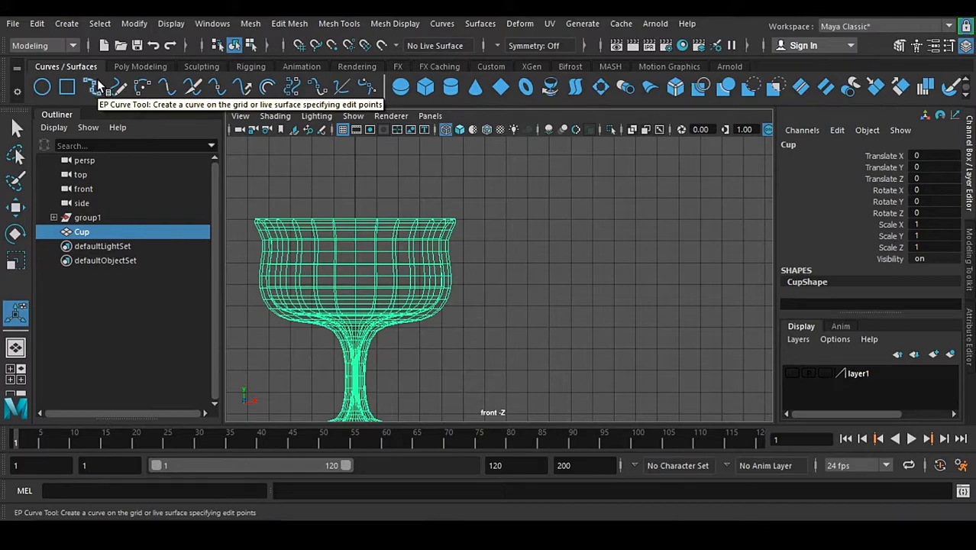
click(139, 67)
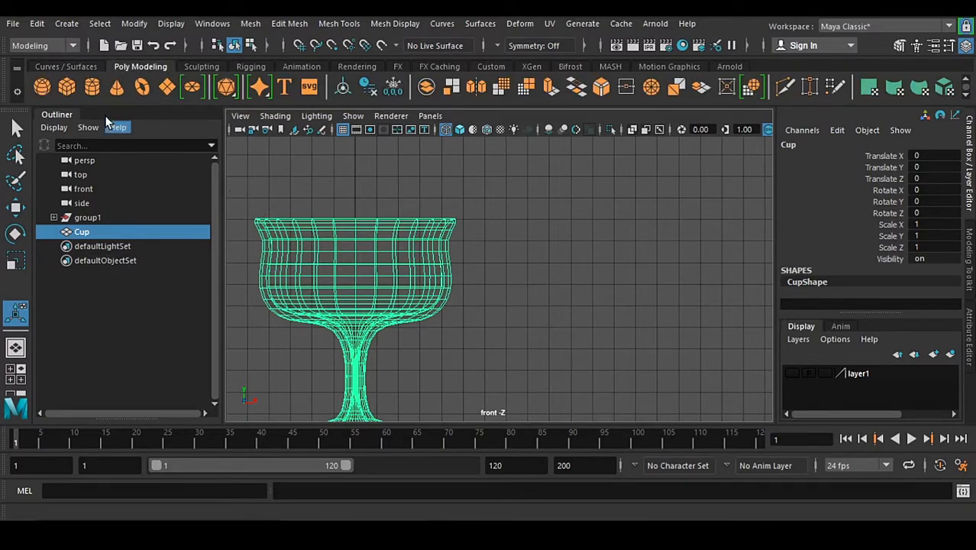
- Begin an EP curve inside the bowl and carry its points up over the rim to just outside the cup
click(79, 67)
click(92, 87)
scroll(429, 218, up, 5)
alt+middle_drag(429, 218, 498, 328)
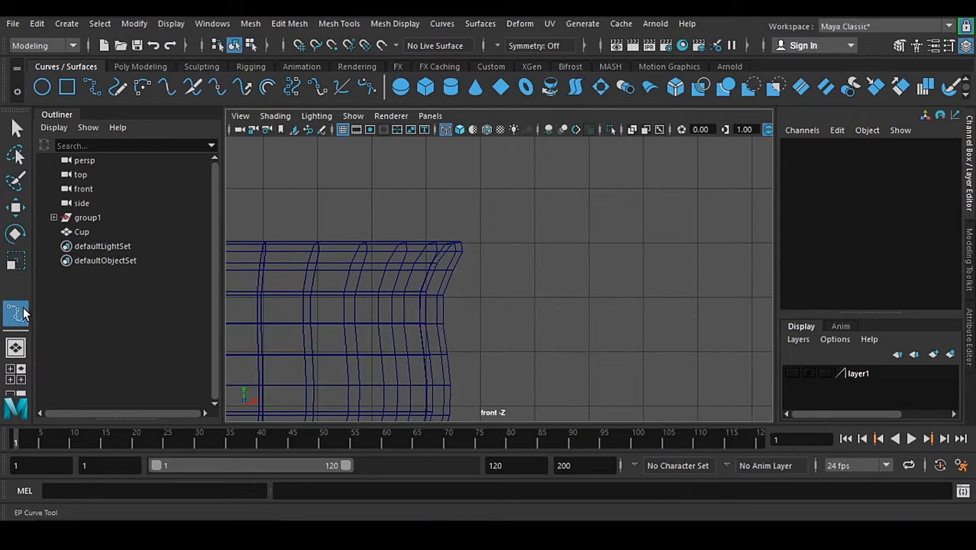
alt+middle_drag(376, 295, 403, 297)
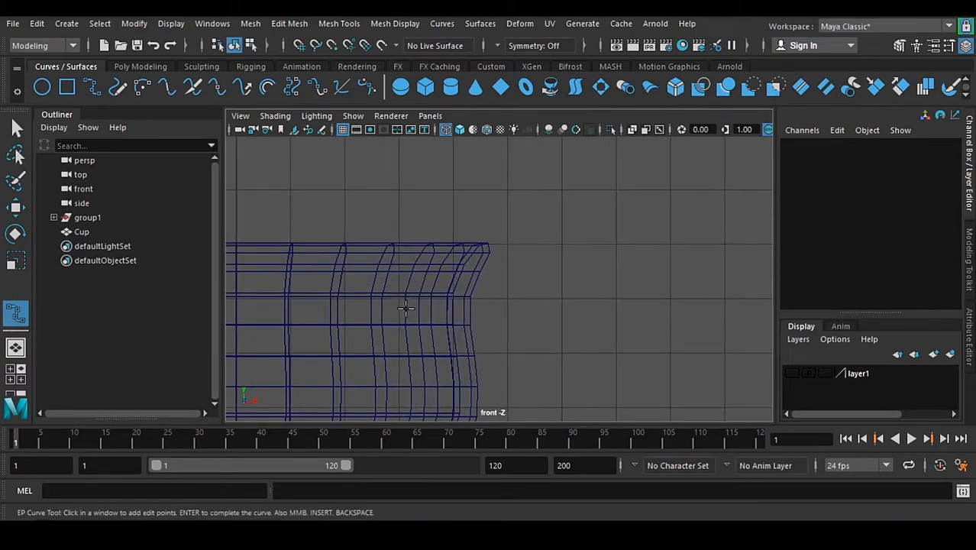
click(368, 320)
click(405, 296)
click(432, 266)
click(454, 230)
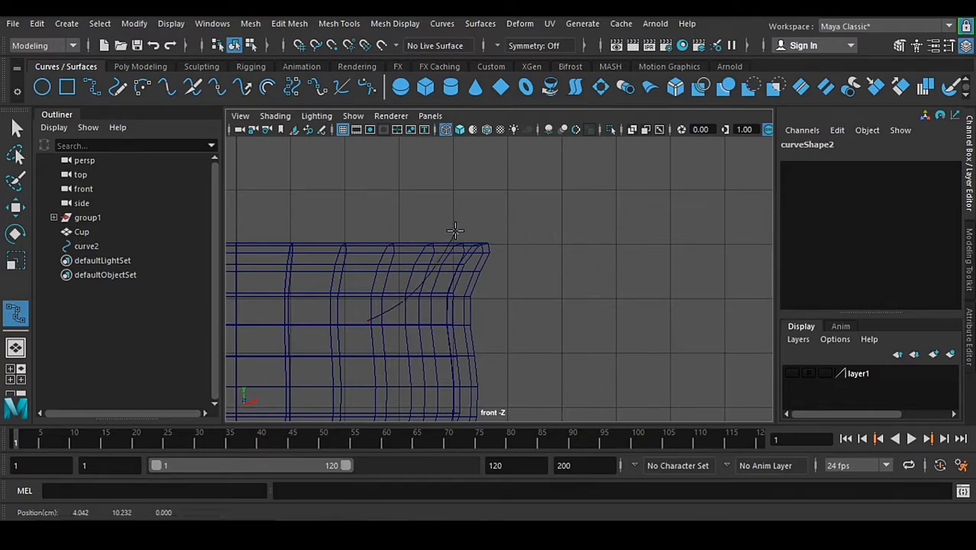
click(516, 229)
click(523, 310)
mouse_move(522, 310)
mouse_down()
mouse_move(507, 320)
mouse_move(513, 301)
mouse_up()
- Continue the EP curve down outside the bowl, inward beside the stem and out to the ground next to the base
alt+middle_drag(536, 392, 486, 268)
scroll(542, 229, down, 5)
scroll(501, 259, up, 7)
alt+middle_drag(422, 242, 450, 293)
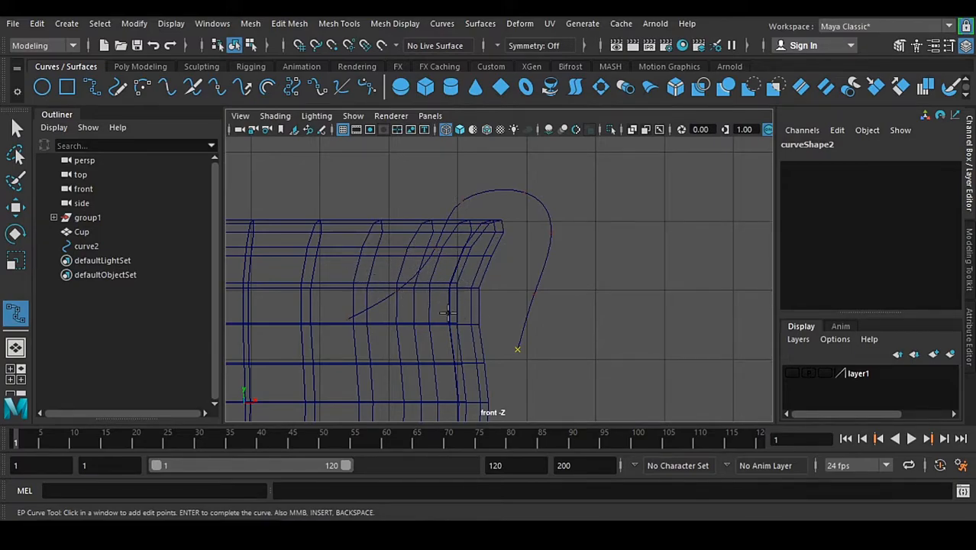
mouse_move(523, 357)
alt+middle_down()
mouse_move(503, 257)
mouse_move(521, 347)
alt+middle_up()
scroll(511, 237, down, 4)
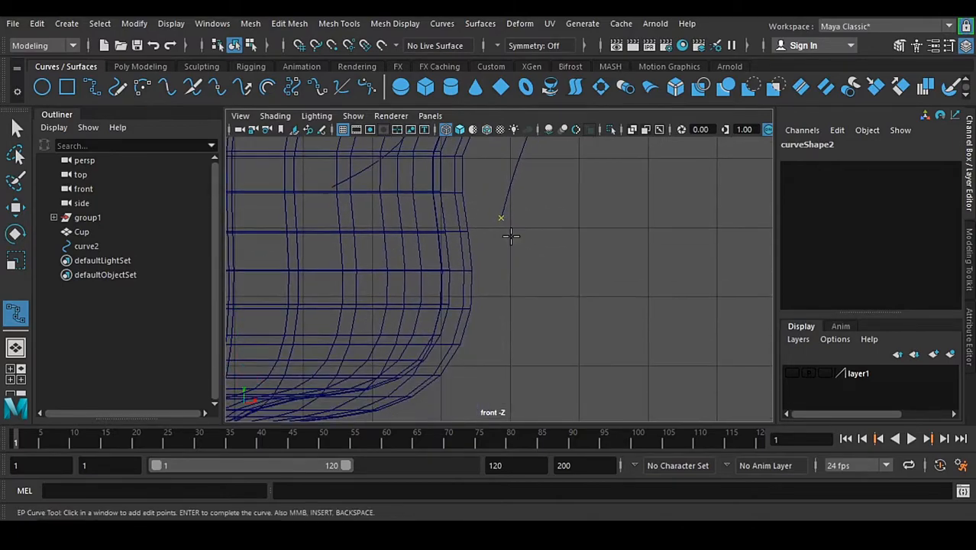
scroll(516, 279, up, 2)
drag(497, 265, 455, 316)
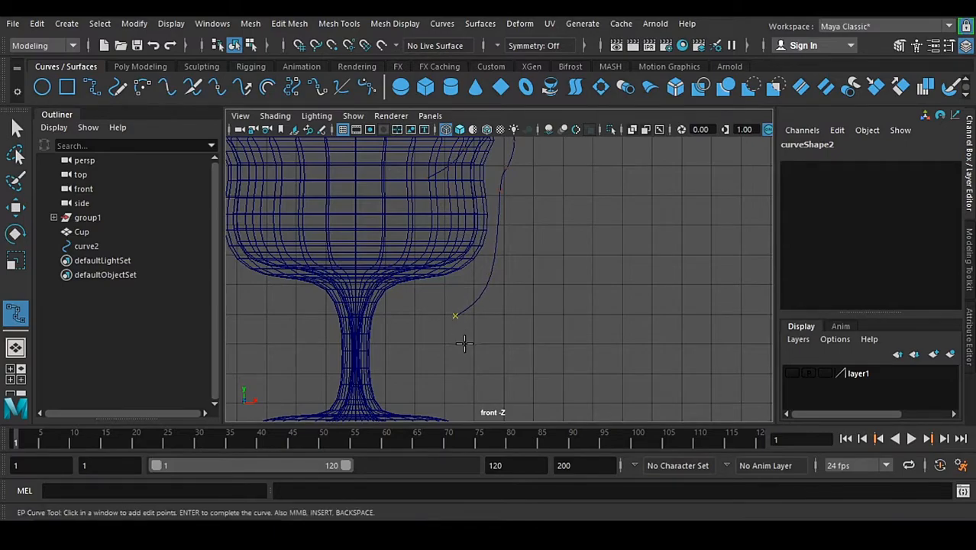
alt+middle_drag(463, 342, 469, 279)
drag(450, 303, 527, 370)
- Extend the EP curve in a long run along the ground line away from the cup and complete it
alt+middle_drag(527, 369, 385, 257)
click(453, 287)
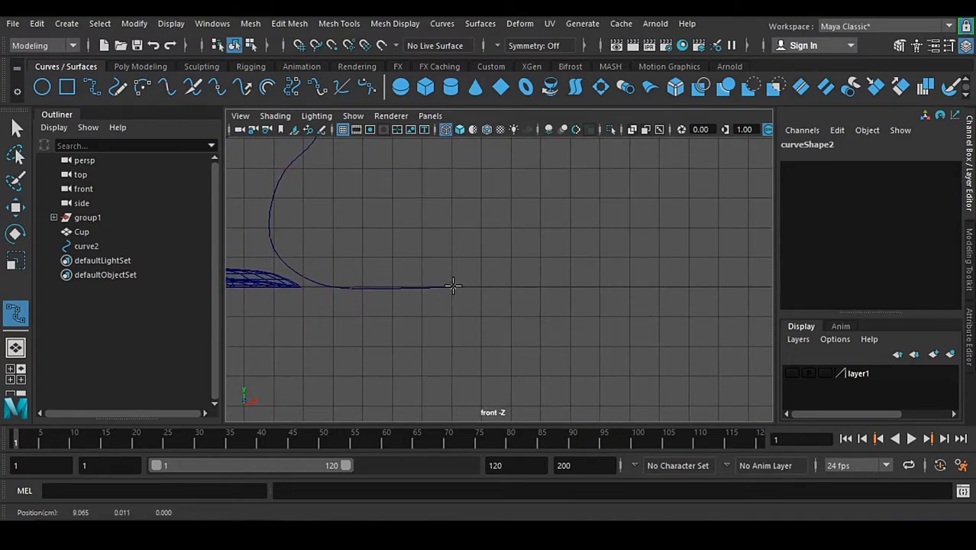
alt+middle_drag(599, 287, 618, 332)
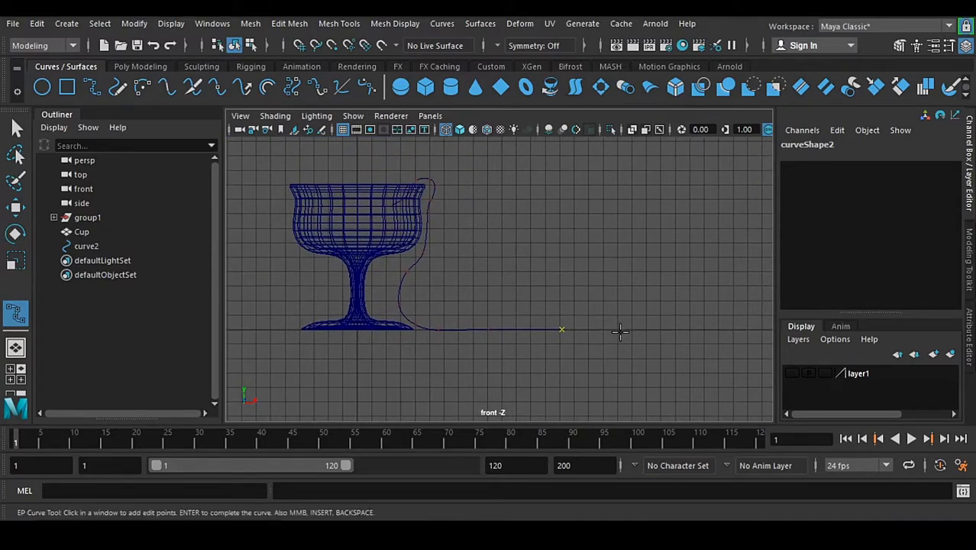
click(647, 329)
key(Return)
- Display the perspective view shaded and select the new curve beside the cup
click(540, 259)
key(space)
key(space)
mouse_move(568, 245)
alt+mouse_down()
mouse_move(594, 299)
mouse_move(629, 244)
mouse_move(595, 260)
alt+mouse_up()
key(5)
alt+middle_drag(596, 259, 532, 294)
scroll(538, 281, up, 3)
click(527, 261)
alt+drag(562, 248, 583, 274)
- In the front view, move the curve's two control vertices just outside the rim to smooth the bend there
key(space)
scroll(595, 271, up, 3)
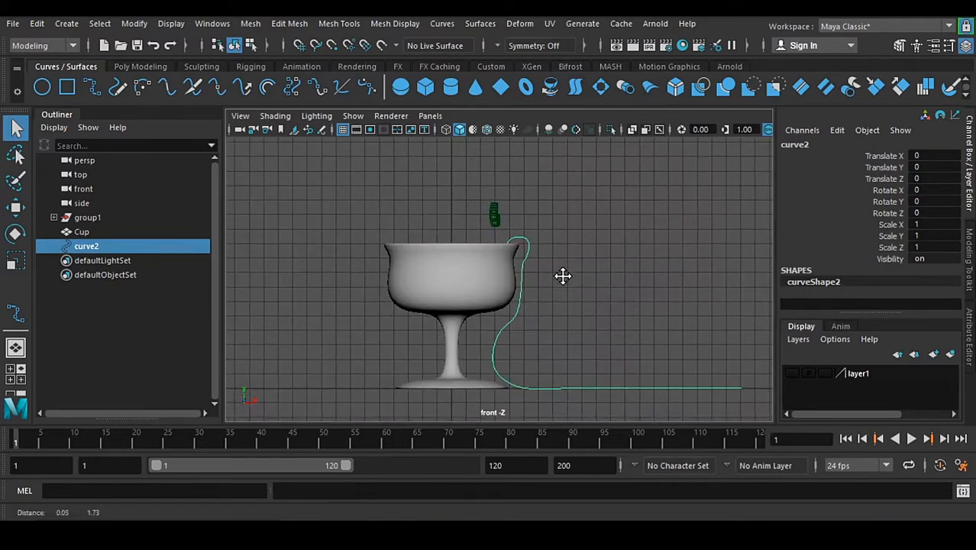
right_drag(611, 183, 555, 184)
scroll(555, 317, up, 3)
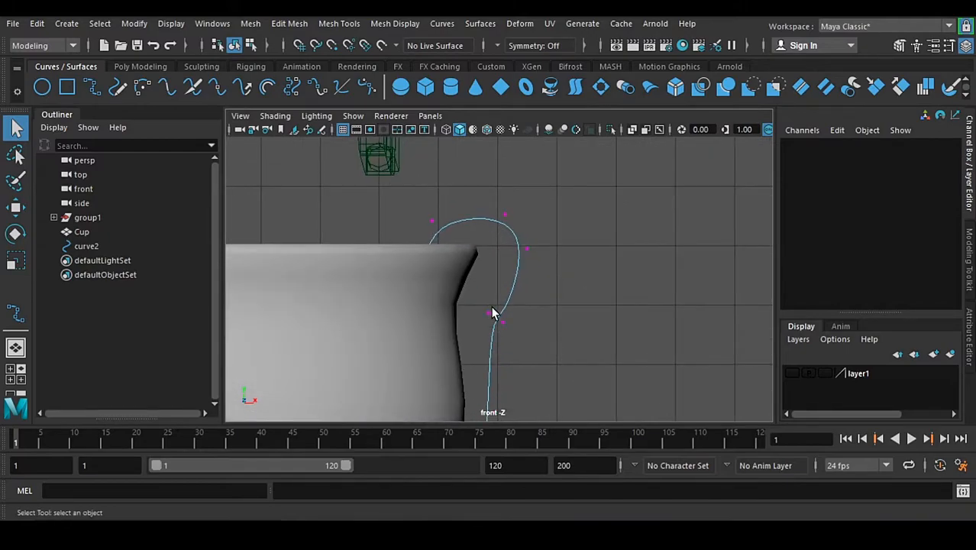
click(490, 313)
key(w)
drag(488, 314, 480, 342)
drag(564, 273, 497, 305)
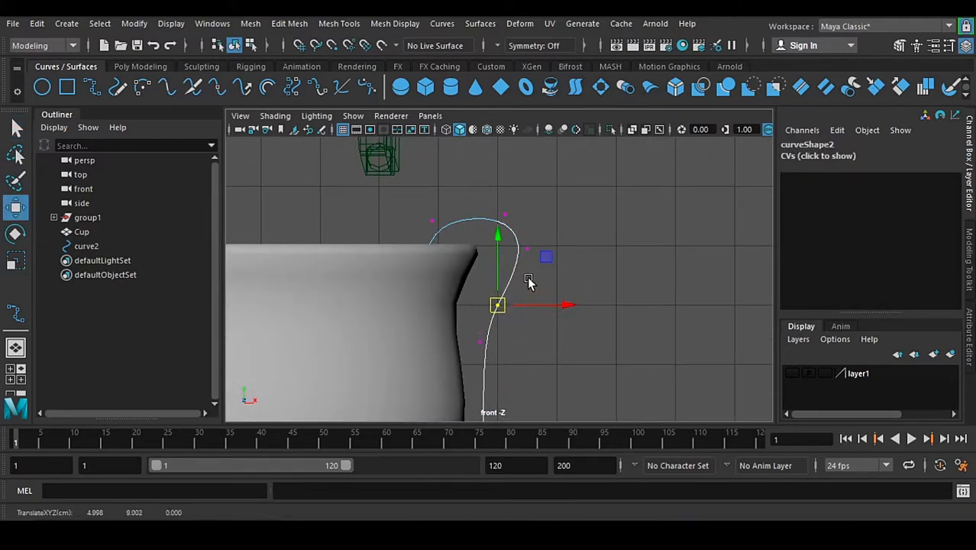
- Reposition the control vertices above the rim to reshape the curve's arch over the cup's edge
alt+middle_drag(527, 281, 536, 311)
drag(490, 207, 431, 250)
alt+middle_drag(494, 300, 499, 330)
drag(484, 231, 511, 305)
key(ctrl+z)
drag(579, 224, 496, 265)
drag(420, 260, 435, 292)
alt+middle_drag(449, 366, 463, 332)
drag(339, 223, 470, 438)
click(609, 255)
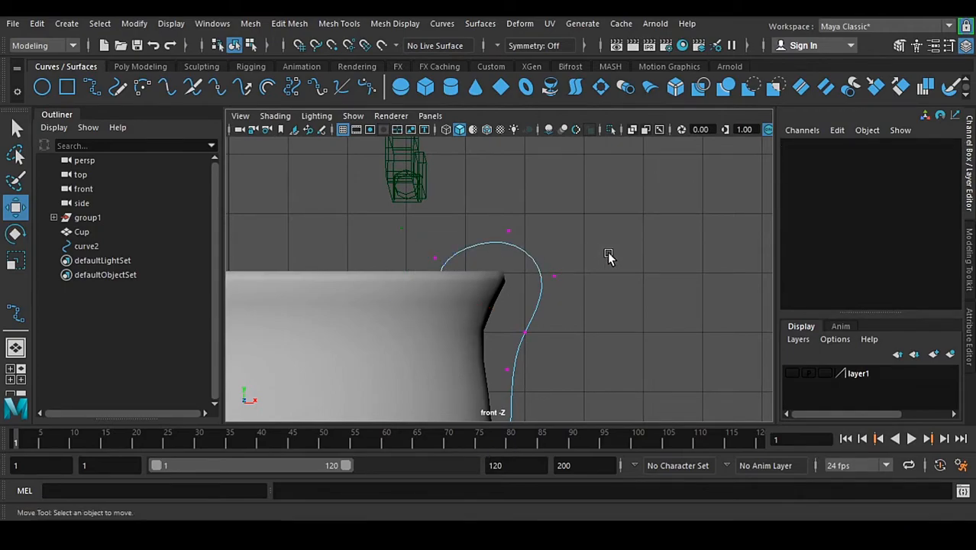
- In wireframe, adjust the control vertices inside the bowl and at the start of the arch, and return to shaded display
key(4)
click(439, 297)
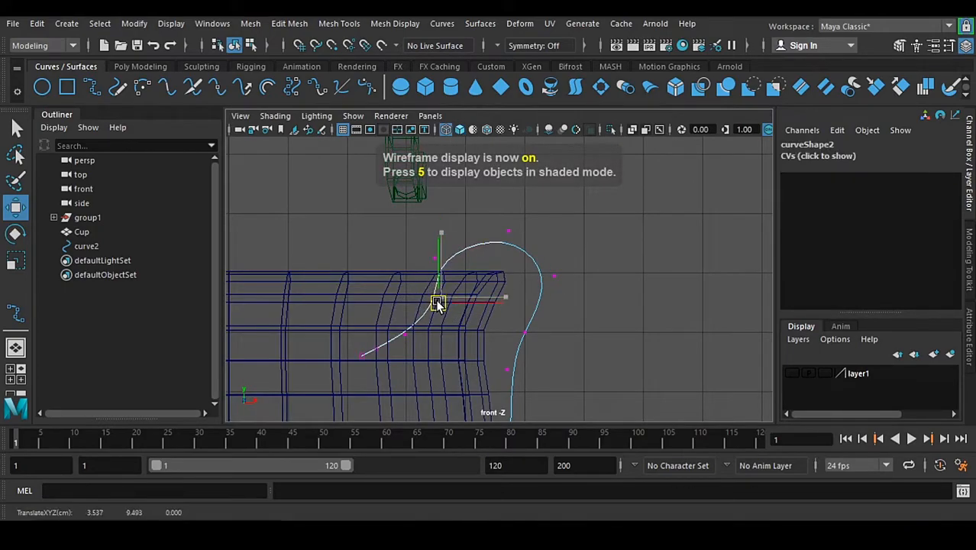
click(403, 334)
drag(412, 206, 446, 278)
drag(435, 258, 444, 250)
key(4)
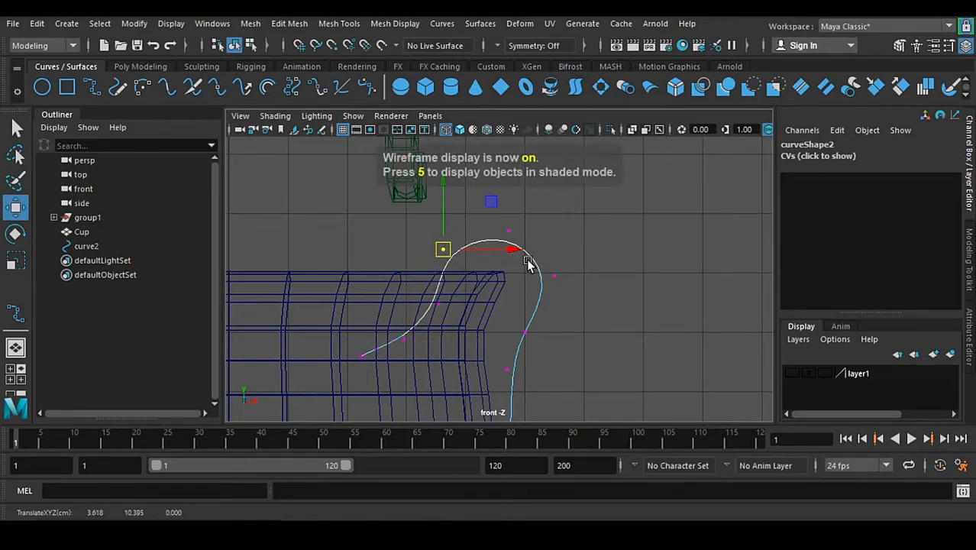
key(5)
- Select the curve's control vertices along the ground and scale them vertically to flatten that run
alt+middle_drag(580, 355, 529, 315)
mouse_move(541, 372)
alt+middle_down()
mouse_move(533, 416)
mouse_move(478, 276)
alt+middle_up()
alt+middle_drag(519, 414, 593, 229)
scroll(559, 263, down, 3)
alt+middle_drag(559, 265, 493, 284)
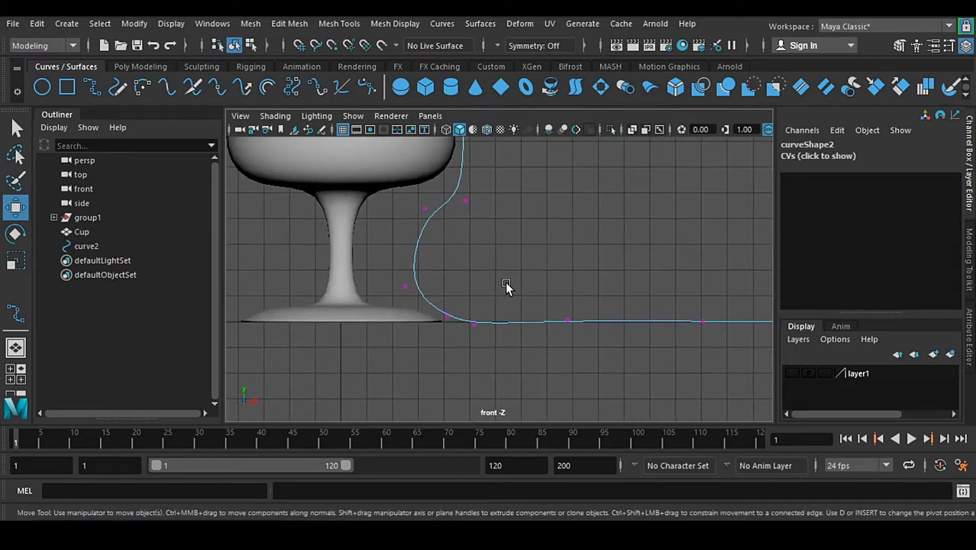
alt+middle_drag(565, 316, 394, 315)
drag(377, 273, 855, 382)
key(r)
drag(571, 257, 544, 356)
- Return the curve to object mode and select it as a whole in the perspective view
alt+middle_drag(499, 203, 554, 290)
key(space)
drag(556, 288, 603, 291)
scroll(580, 291, down, 5)
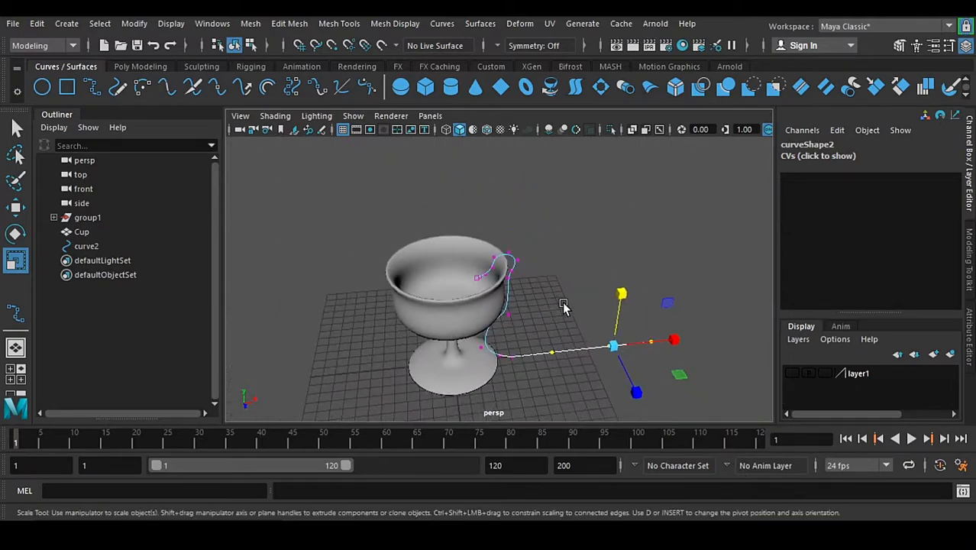
alt+middle_drag(558, 294, 505, 257)
scroll(506, 257, up, 3)
right_drag(442, 183, 511, 162)
click(569, 219)
click(578, 343)
scroll(578, 364, down, 4)
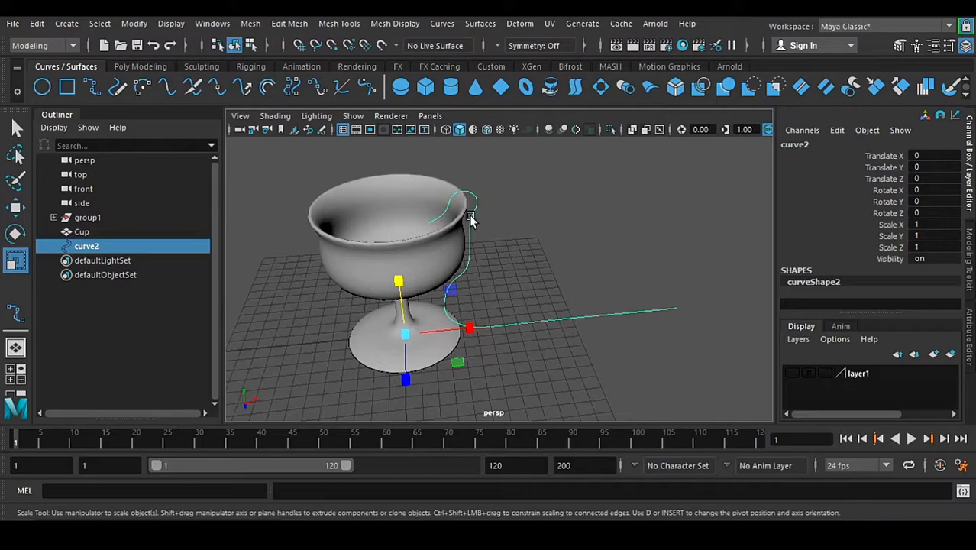
alt+middle_drag(592, 238, 551, 252)
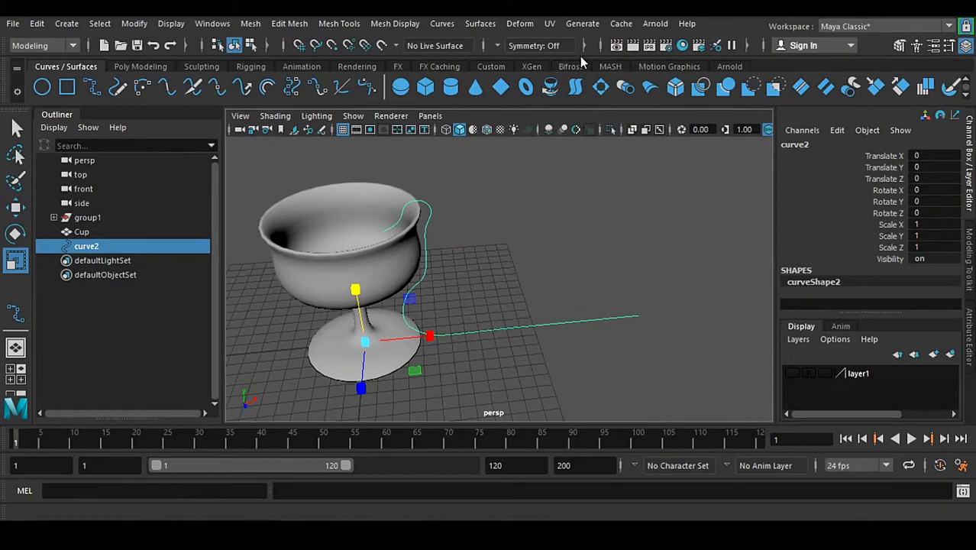
- Open the UV Editor, place its window beside the model and collapse the Outliner
click(550, 24)
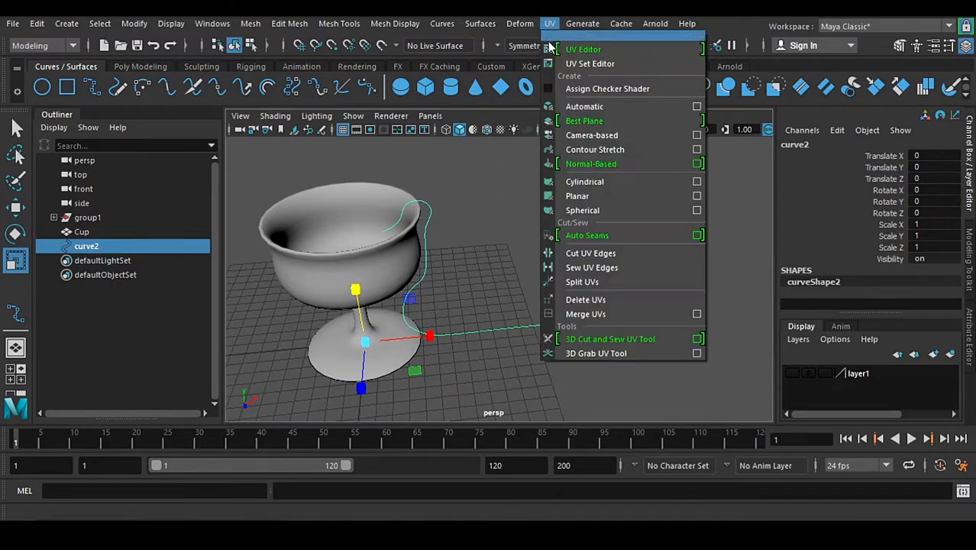
click(620, 50)
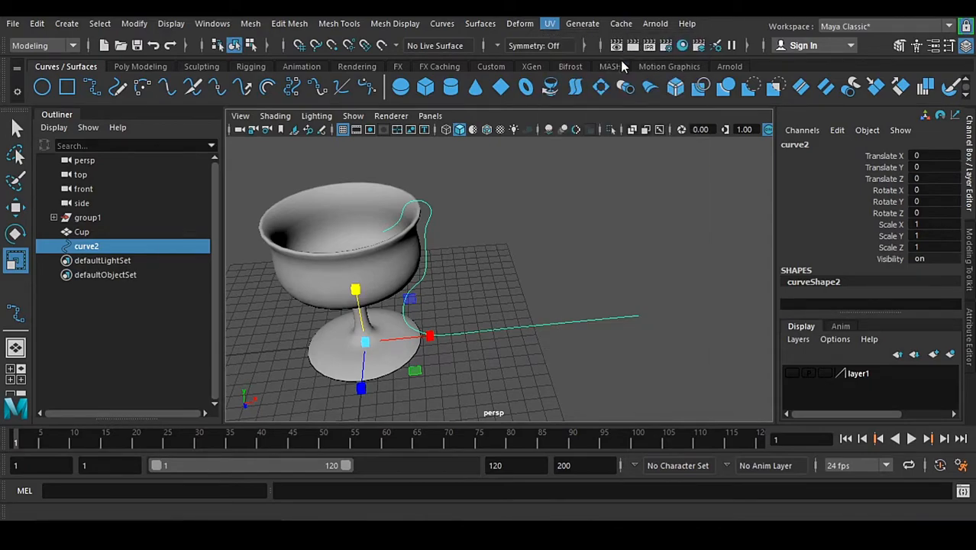
drag(438, 103, 738, 124)
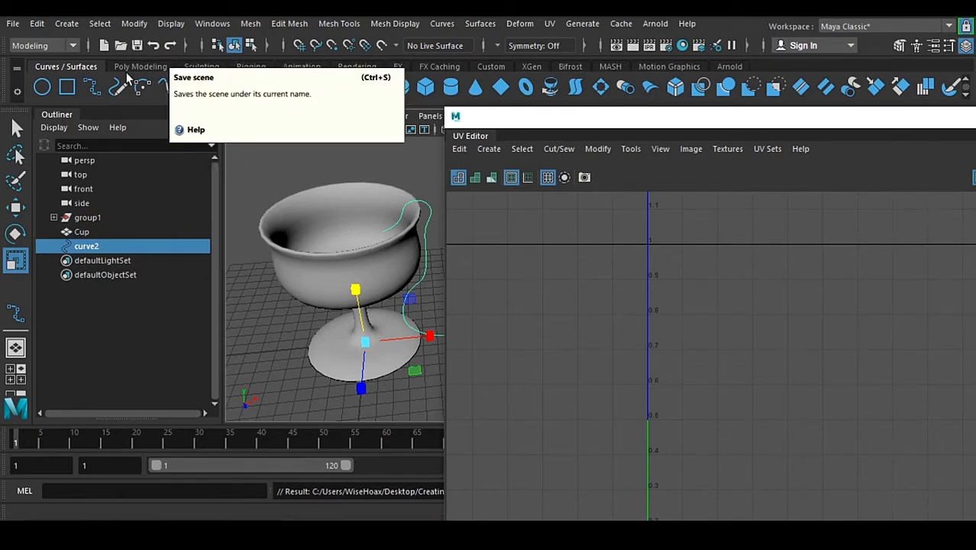
click(57, 115)
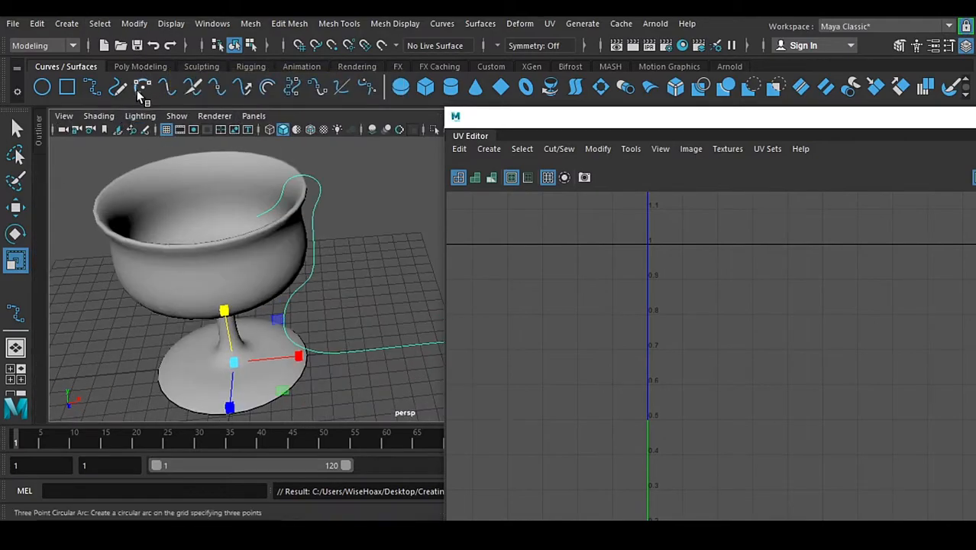
alt+drag(356, 255, 282, 239)
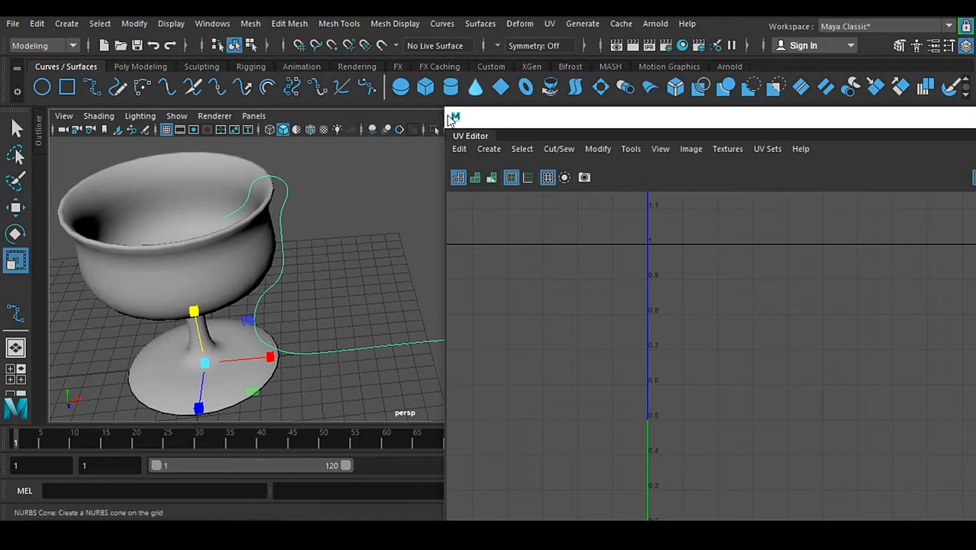
- Move the UV Editor window clear of the model and revolve the selected curve into a surface
alt+drag(333, 289, 367, 275)
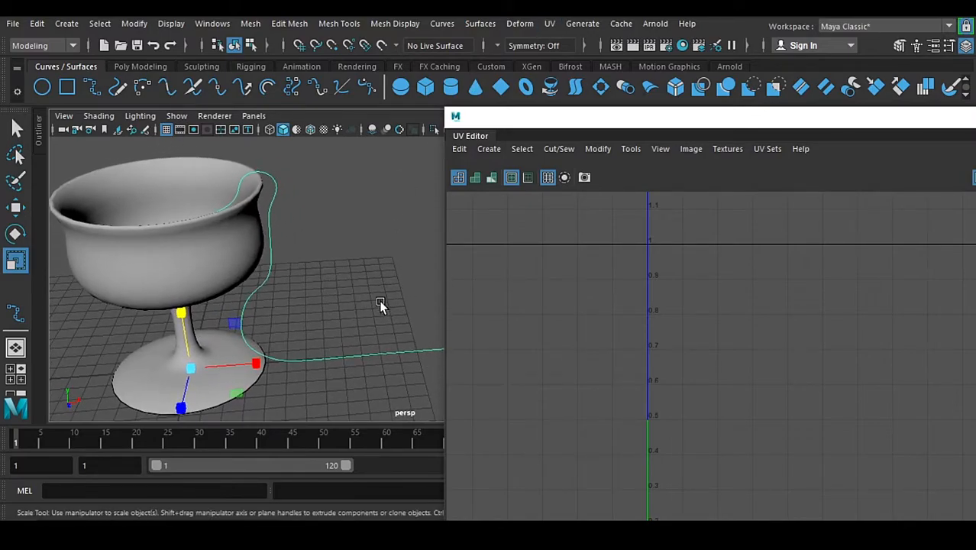
drag(629, 136, 653, 26)
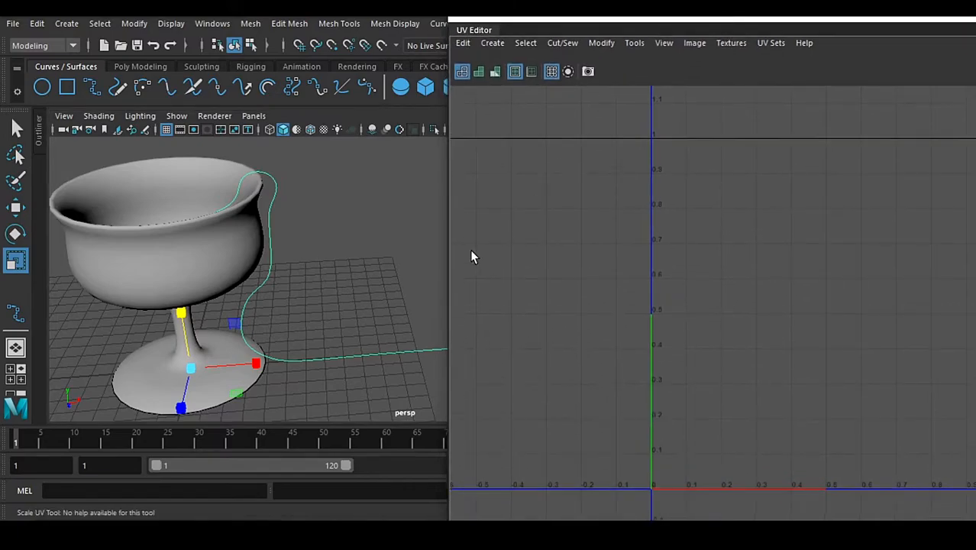
drag(510, 24, 719, 30)
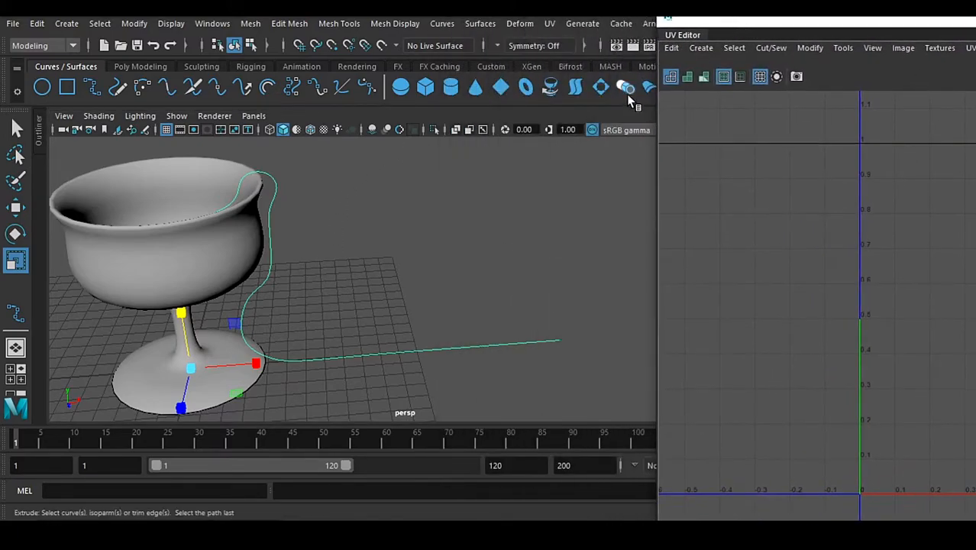
click(550, 88)
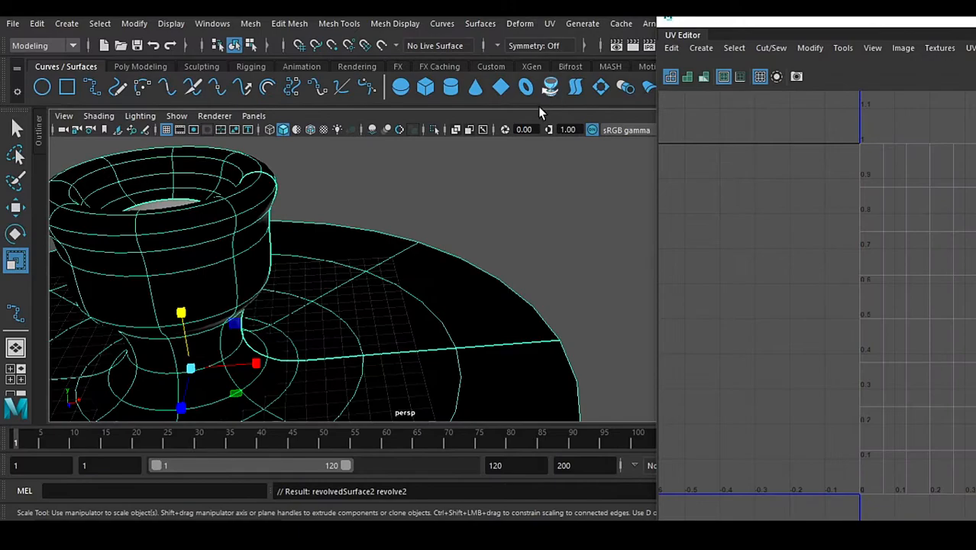
scroll(410, 271, down, 3)
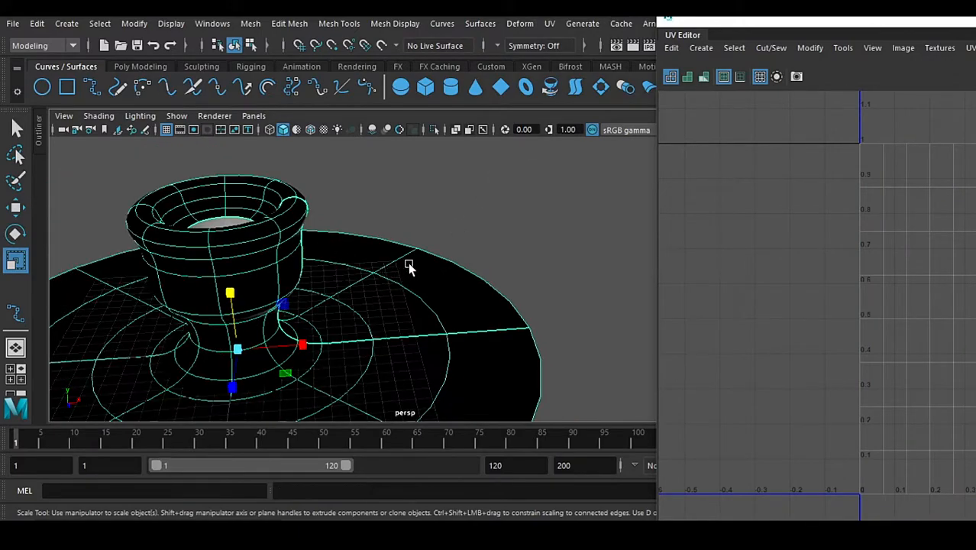
- Examine the revolved surface's UV layout in the UV Editor, checking its corners and edges against the 0 to 1 tile
drag(895, 25, 418, 41)
scroll(623, 337, down, 3)
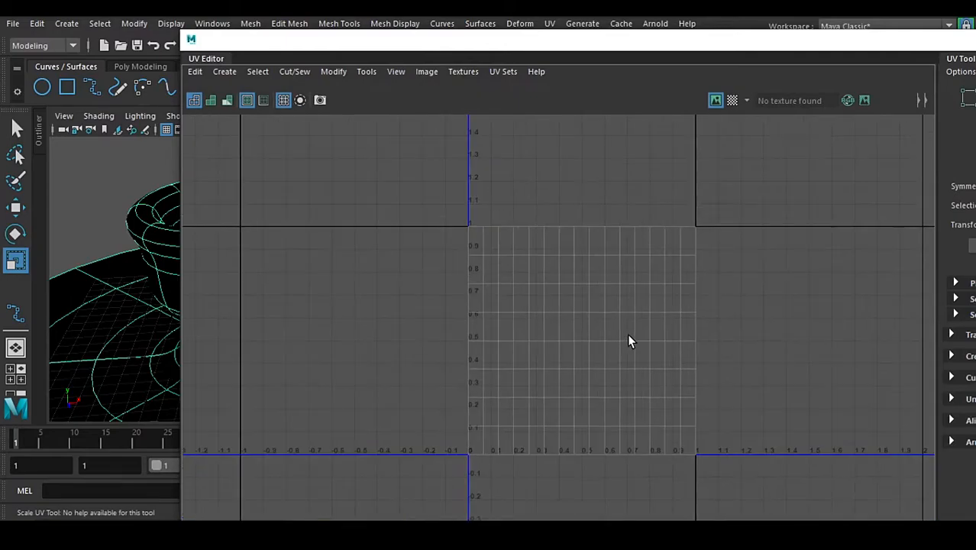
alt+middle_drag(531, 323, 503, 255)
scroll(502, 251, up, 2)
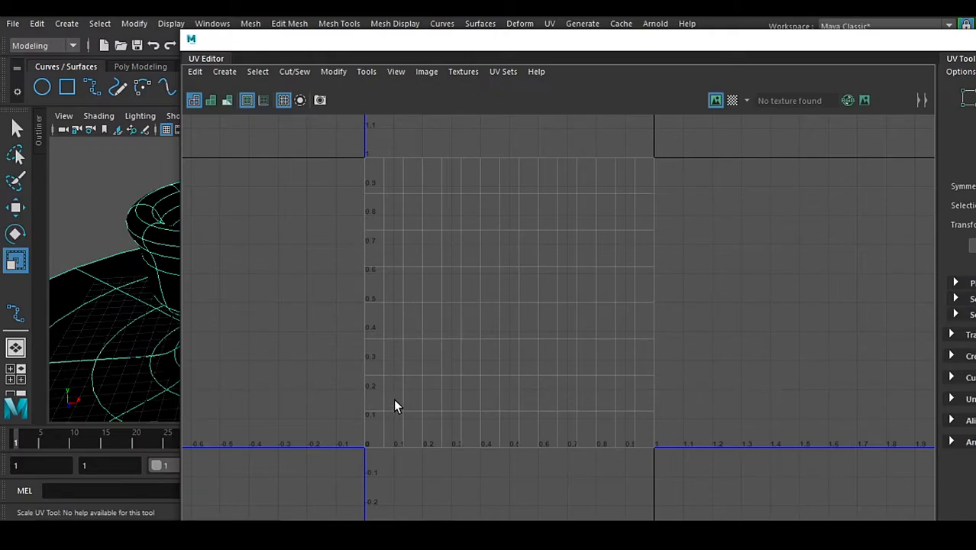
alt+middle_drag(363, 449, 397, 297)
alt+right_drag(397, 295, 457, 462)
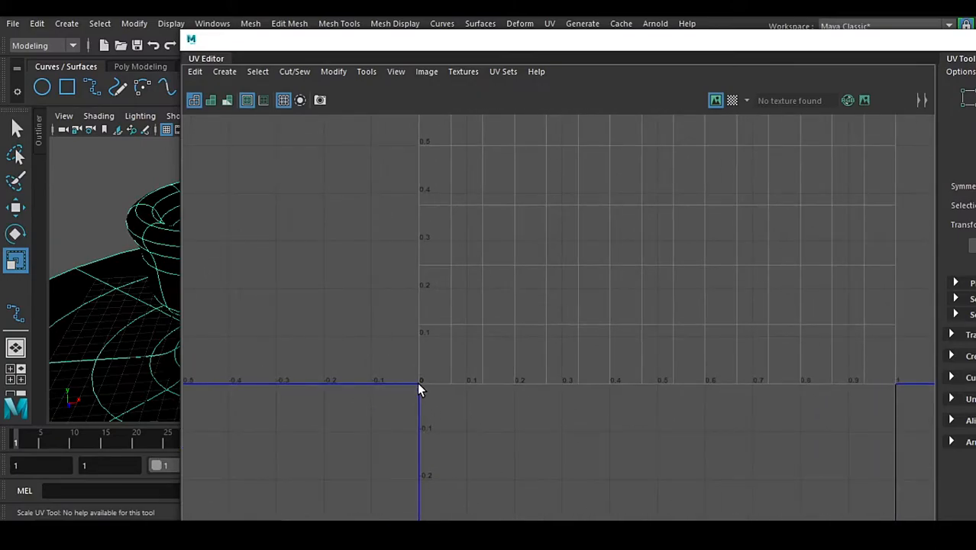
alt+middle_drag(850, 413, 694, 421)
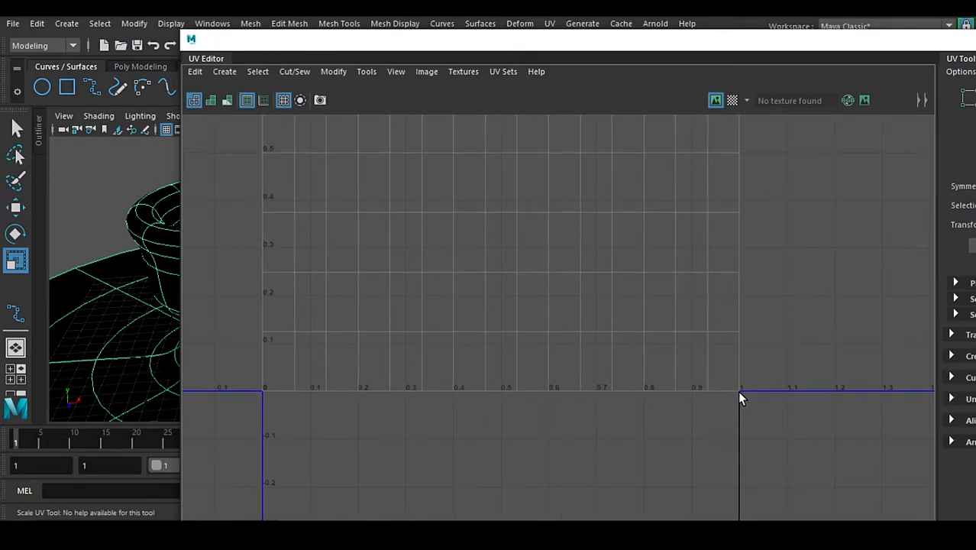
alt+middle_drag(737, 334, 564, 283)
alt+right_drag(564, 283, 669, 385)
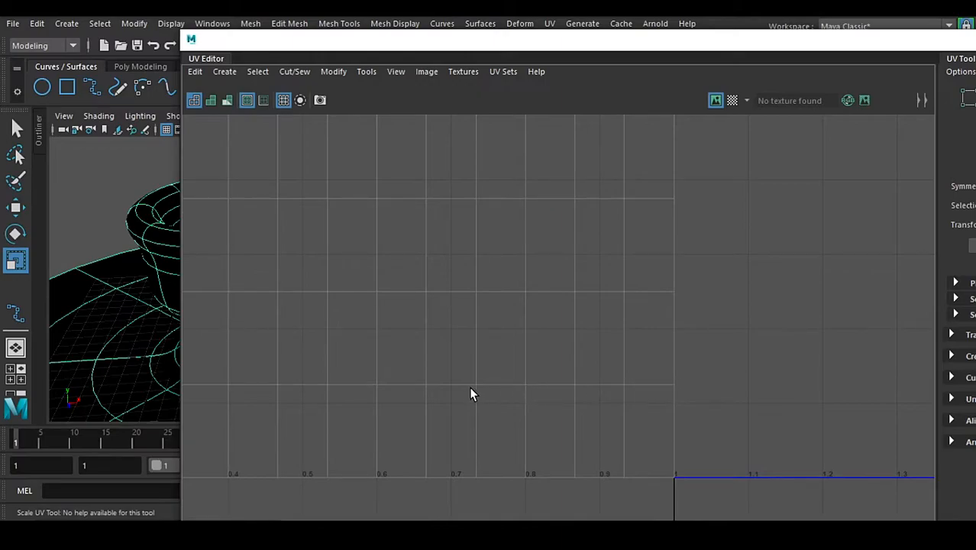
alt+middle_drag(312, 388, 388, 371)
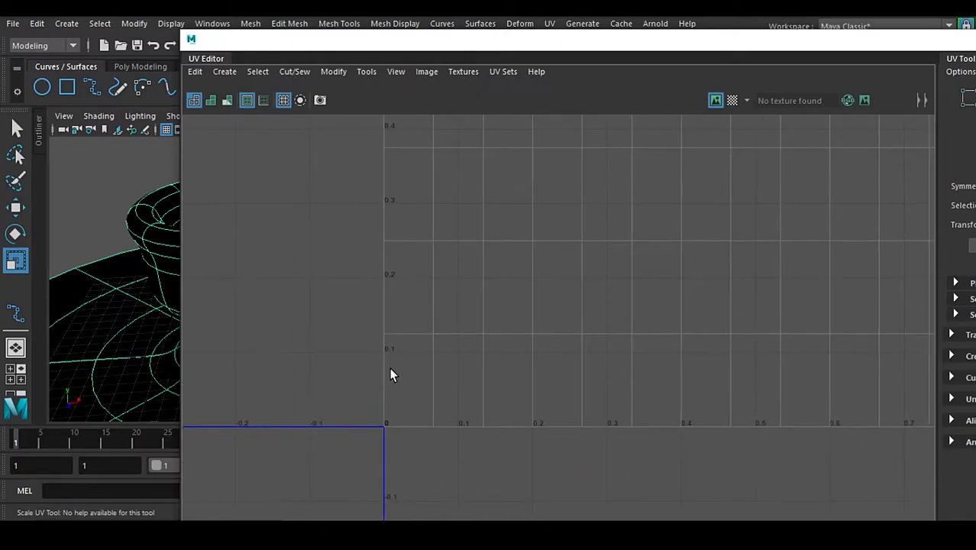
scroll(514, 348, down, 2)
scroll(657, 306, down, 3)
alt+middle_drag(716, 255, 500, 396)
alt+middle_drag(569, 281, 609, 338)
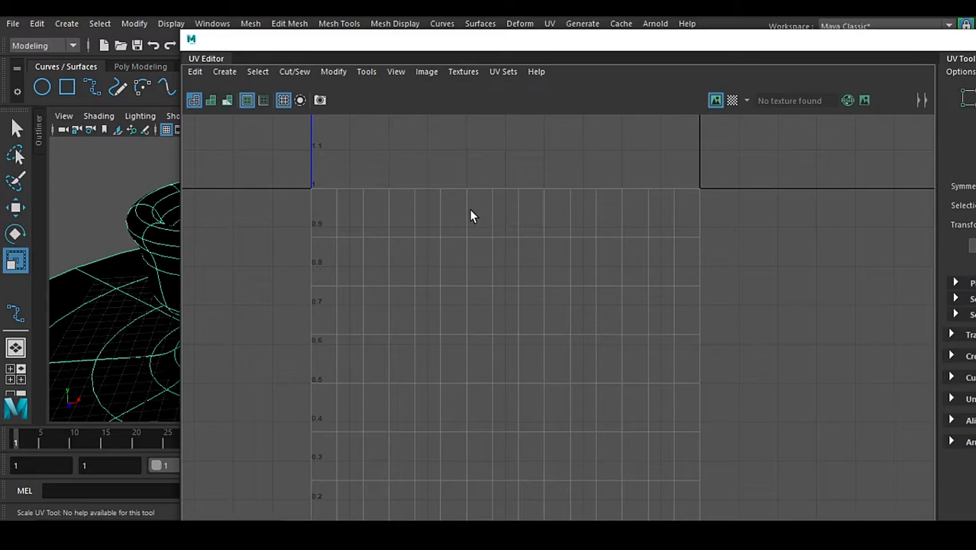
- Compare the revolved surface in the perspective view with the spacing of its grid in the UV Editor
drag(578, 45, 866, 36)
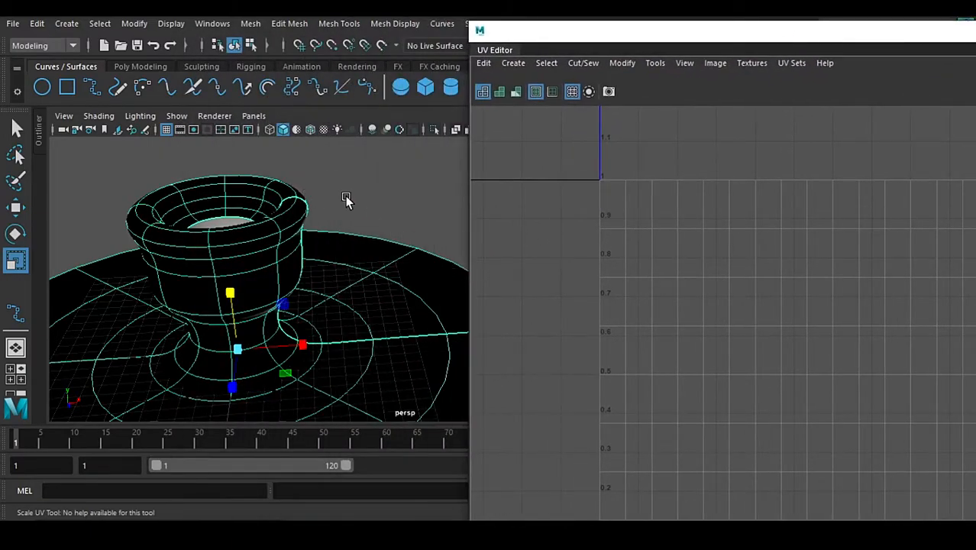
click(160, 67)
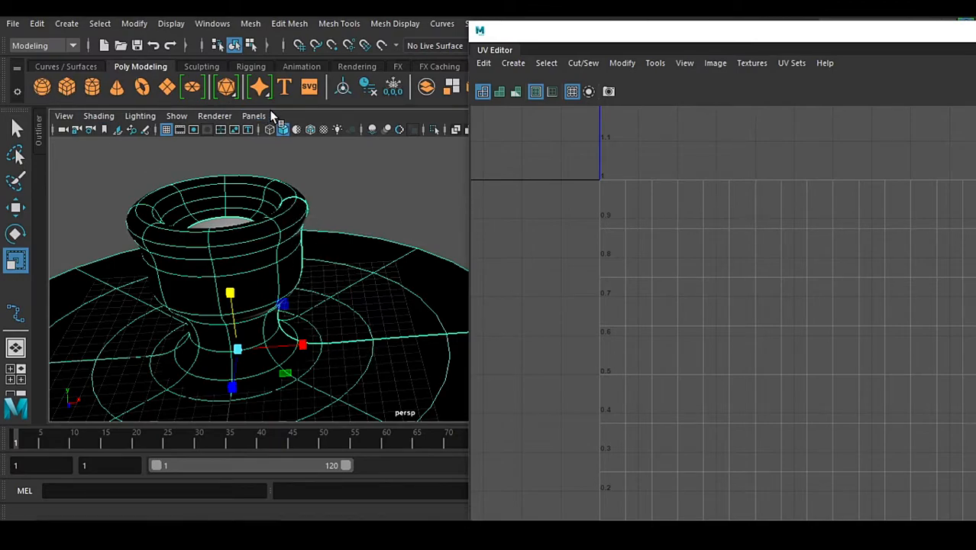
drag(720, 24, 487, 9)
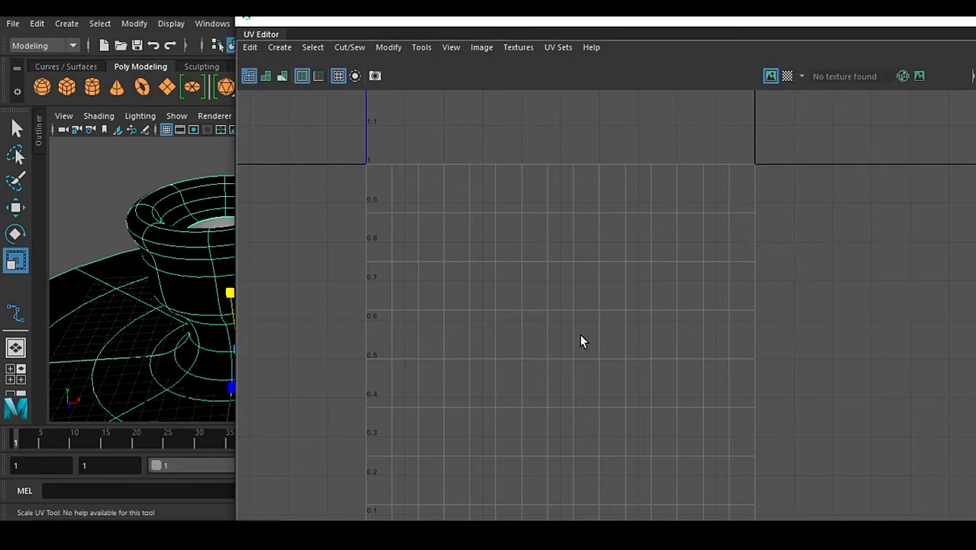
alt+middle_drag(532, 371, 521, 256)
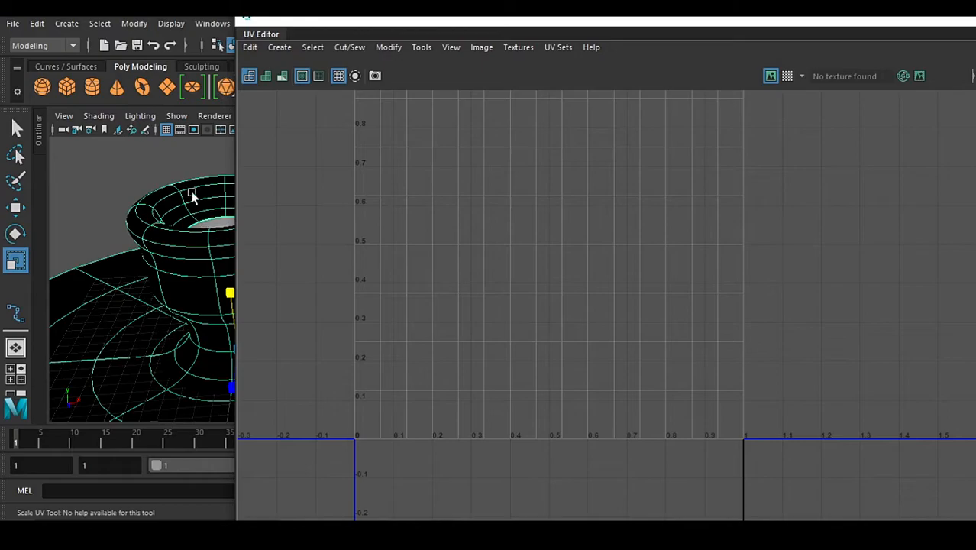
scroll(533, 282, down, 2)
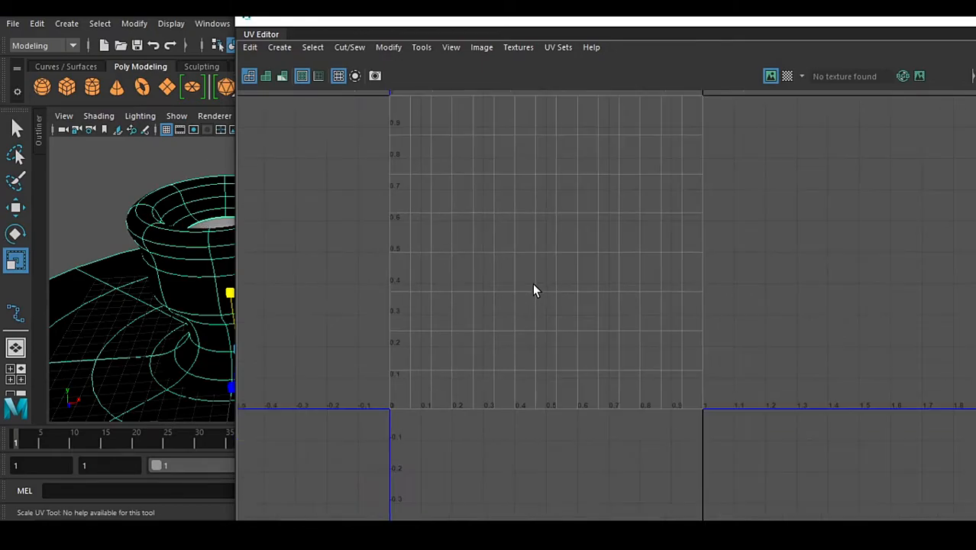
alt+middle_drag(501, 284, 546, 332)
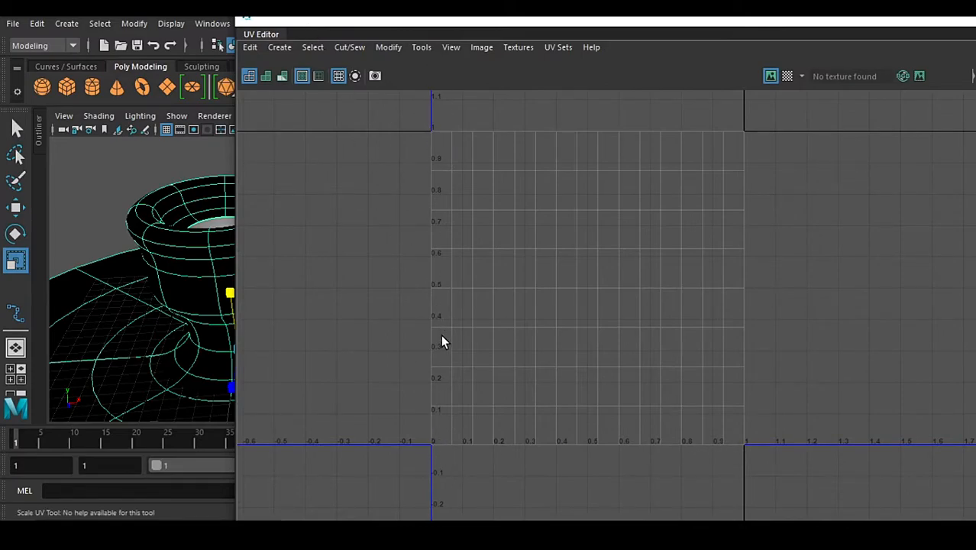
scroll(483, 323, up, 4)
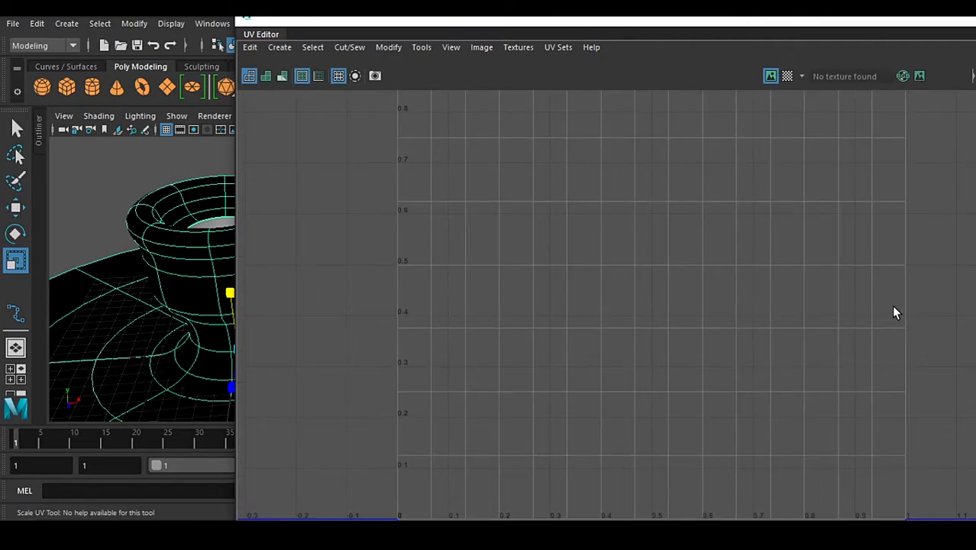
- Close the UV Editor and clear the selection in the perspective view
drag(814, 19, 334, 135)
click(696, 133)
click(667, 250)
- Select the revolved surface, display its control vertices and pick individual ones along the flat ground portion to inspect their spacing
alt+middle_drag(464, 325, 560, 281)
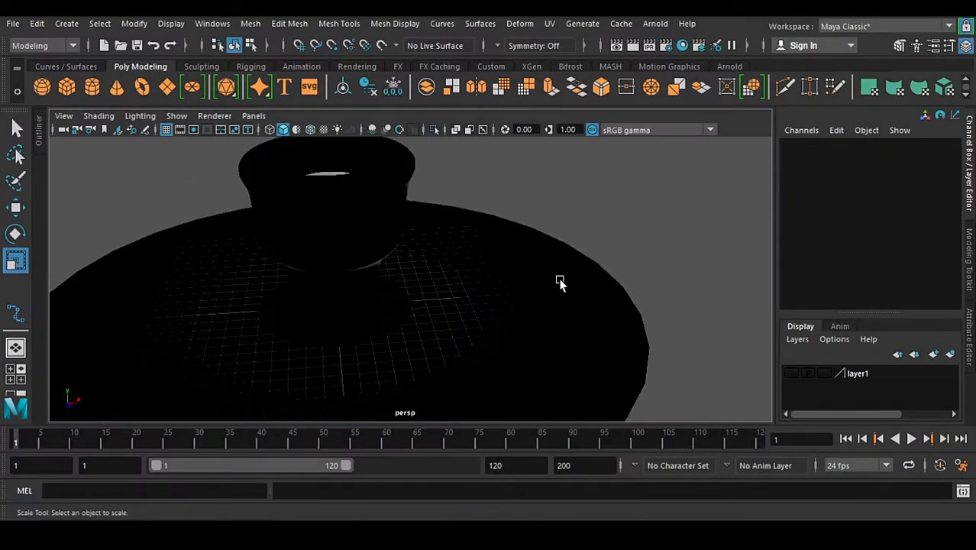
click(561, 287)
alt+right_drag(640, 327, 583, 310)
alt+drag(582, 311, 452, 266)
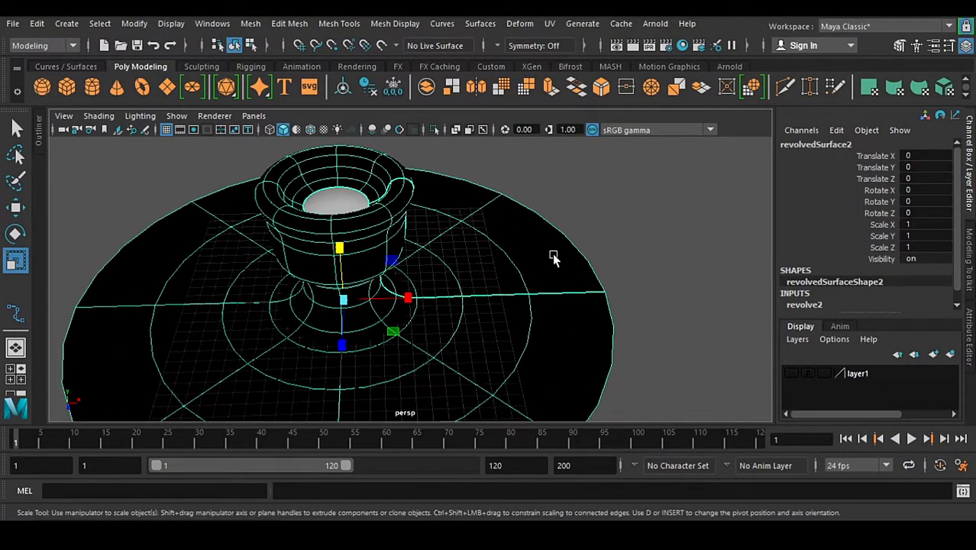
alt+drag(568, 268, 541, 261)
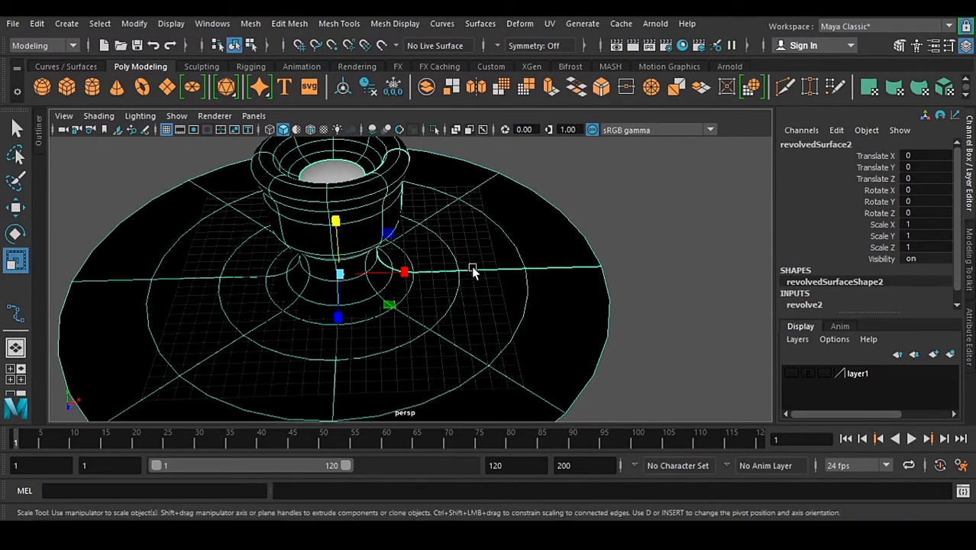
right_drag(455, 253, 399, 168)
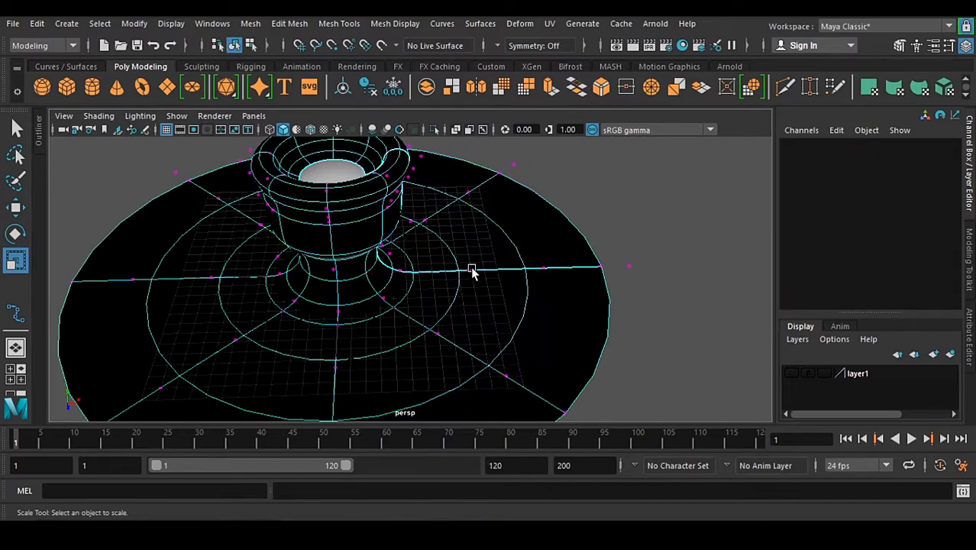
alt+middle_drag(457, 216, 448, 246)
alt+right_drag(447, 247, 478, 345)
drag(466, 290, 494, 327)
drag(611, 267, 533, 361)
drag(461, 292, 493, 323)
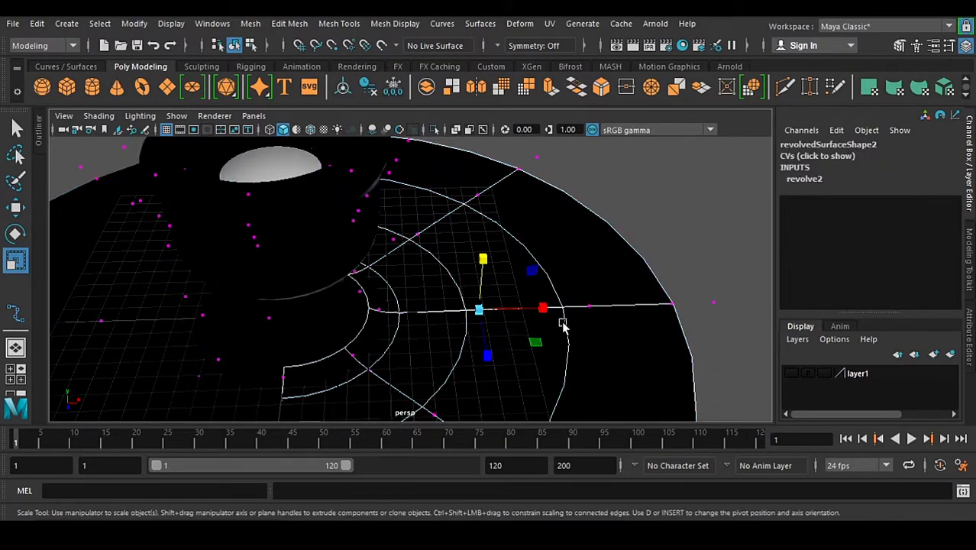
drag(600, 284, 517, 333)
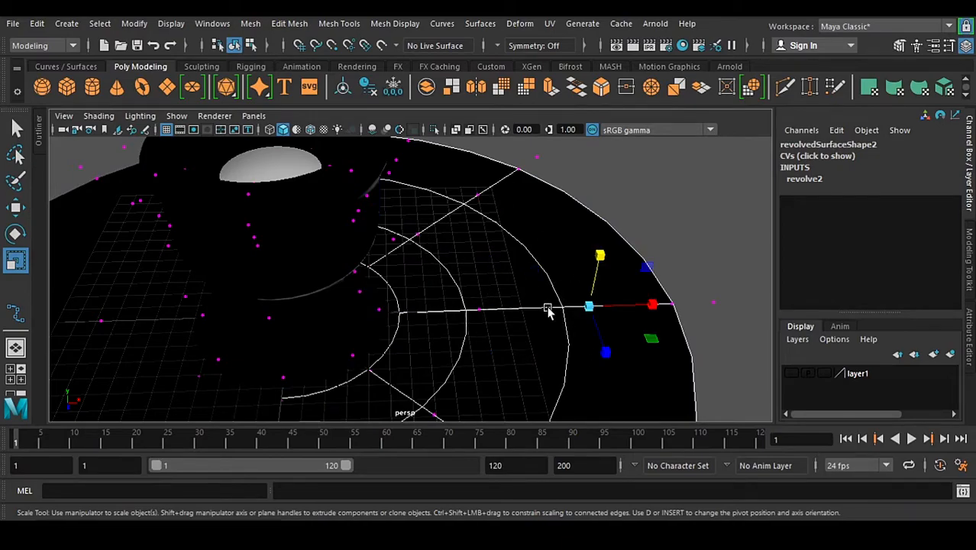
- Return the revolved surface to object mode, select it as a whole and delete it
right_drag(574, 217, 641, 145)
click(611, 190)
click(537, 291)
alt+drag(526, 376, 490, 309)
alt+drag(527, 353, 541, 346)
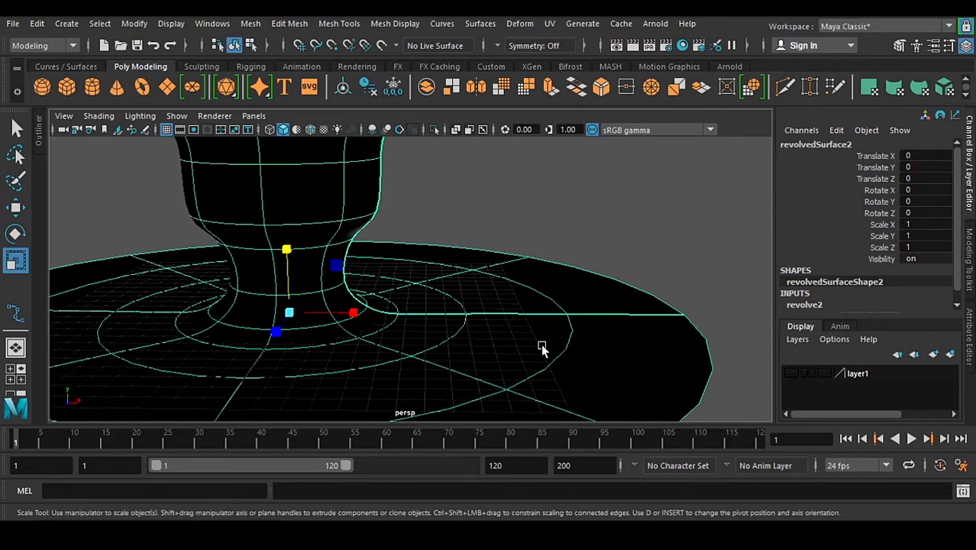
key(Delete)
- Select the profile curve beside the cup and save the scene
click(537, 313)
scroll(550, 323, down, 2)
alt+middle_drag(495, 263, 536, 310)
scroll(537, 309, down, 1)
scroll(537, 310, down, 1)
key(ctrl+s)
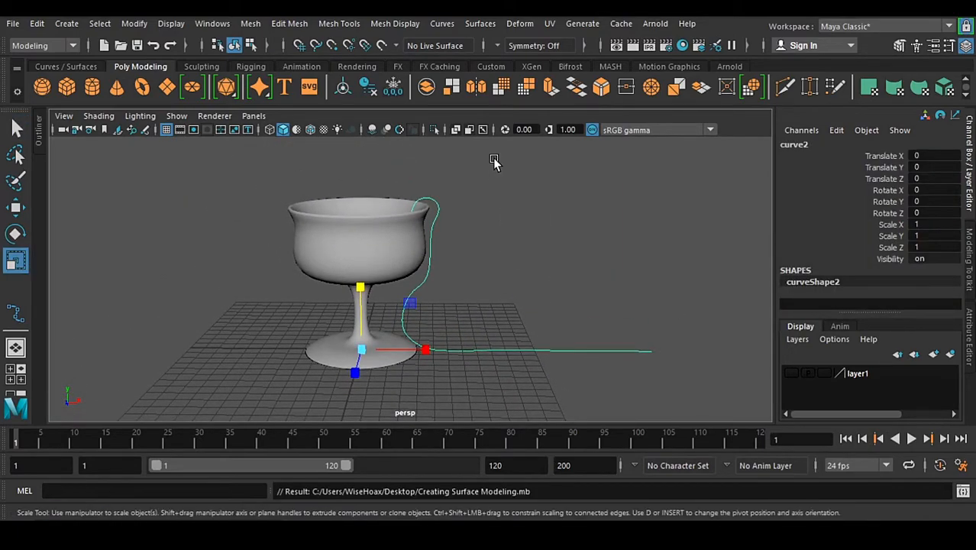
- Rebuild the selected curve with the number of spans set to 20
click(454, 25)
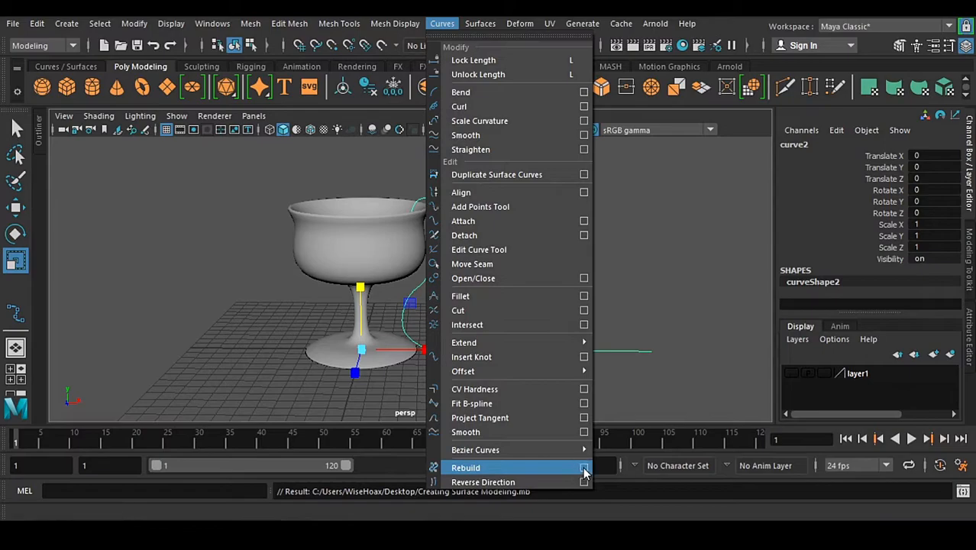
click(584, 469)
click(220, 101)
click(252, 130)
drag(380, 195, 278, 204)
text(20)
click(310, 333)
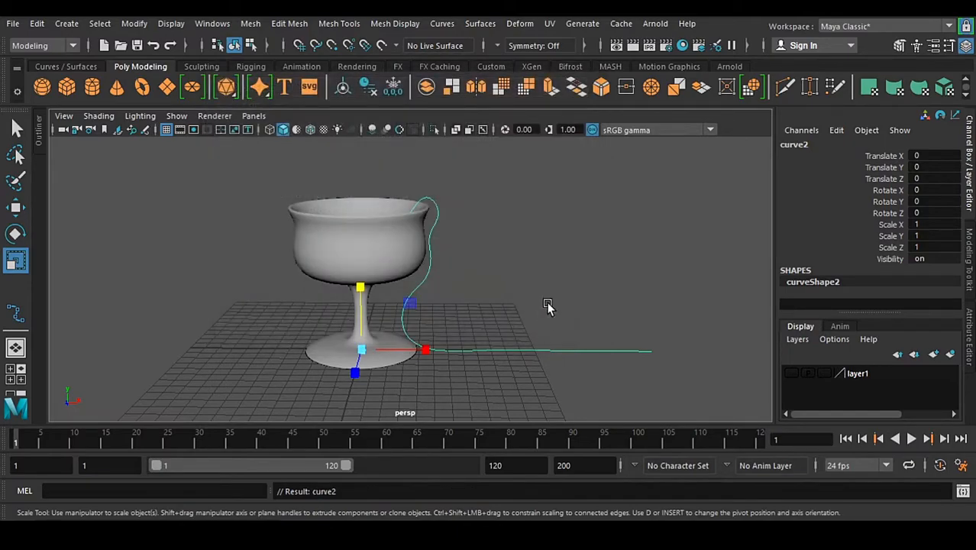
- Display the rebuilt curve's control vertices and select all of them to check their distribution
right_drag(554, 220, 470, 177)
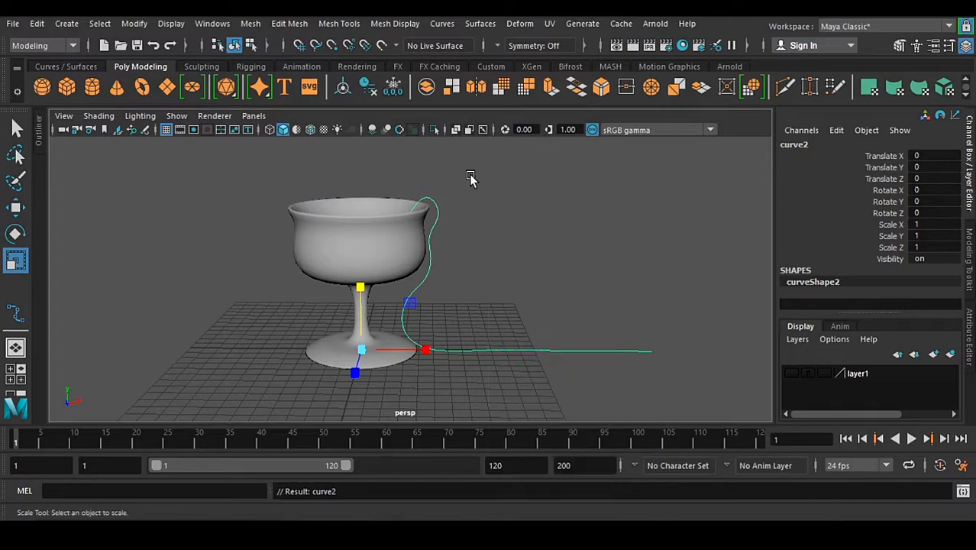
drag(357, 164, 681, 396)
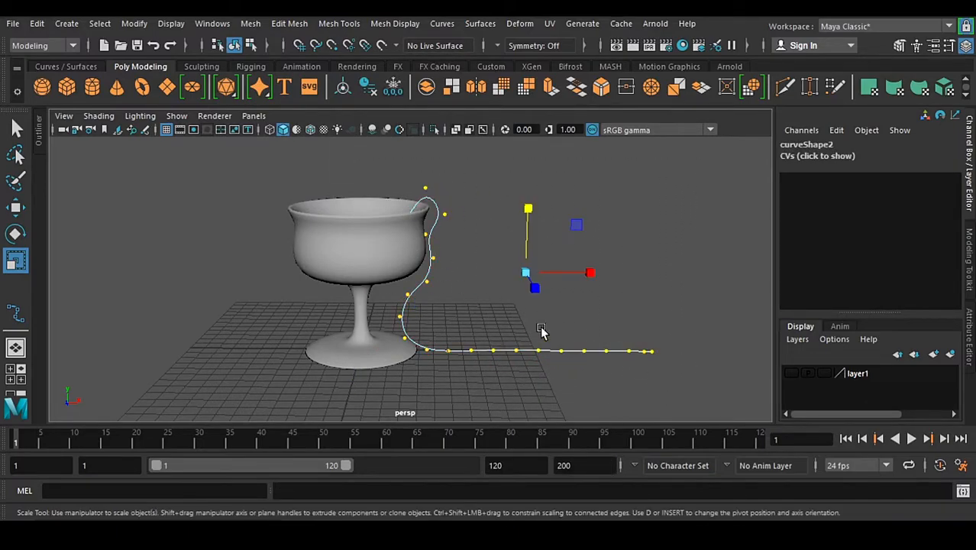
scroll(441, 246, up, 3)
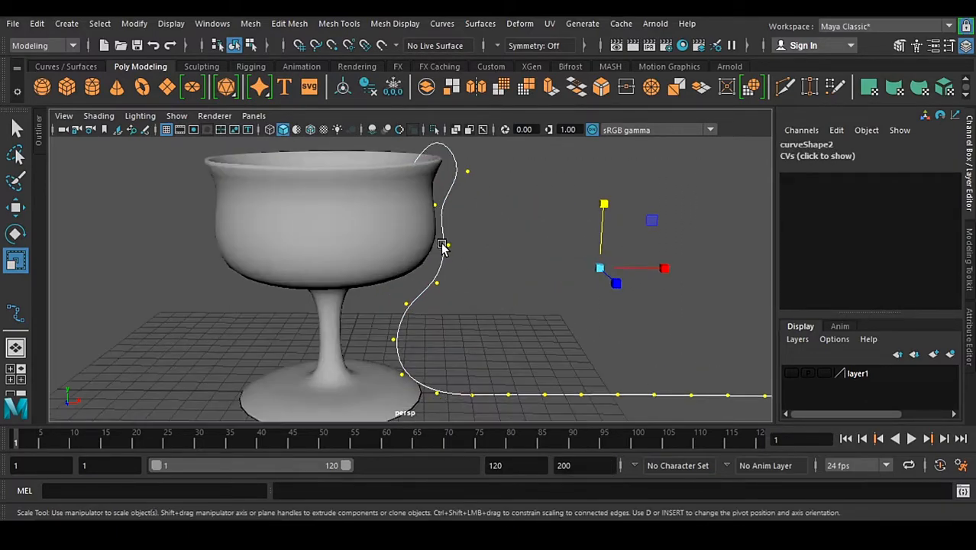
alt+middle_drag(486, 281, 404, 288)
alt+middle_drag(485, 314, 458, 301)
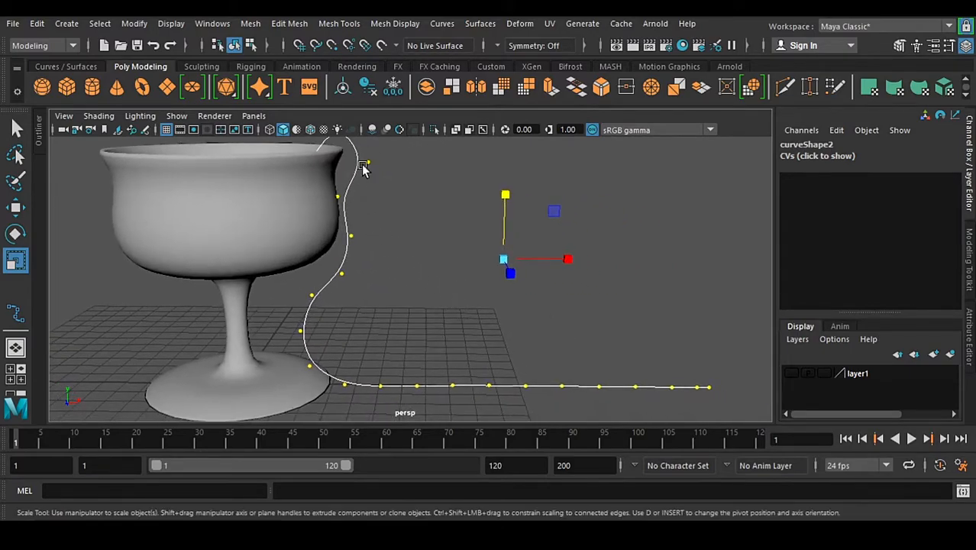
- In the front view, move the control vertex just outside the cup's rim upward and slightly toward the cup
alt+middle_drag(402, 213, 416, 264)
key(space)
drag(416, 263, 427, 297)
alt+middle_drag(329, 219, 483, 347)
scroll(484, 346, up, 2)
drag(375, 296, 415, 324)
key(w)
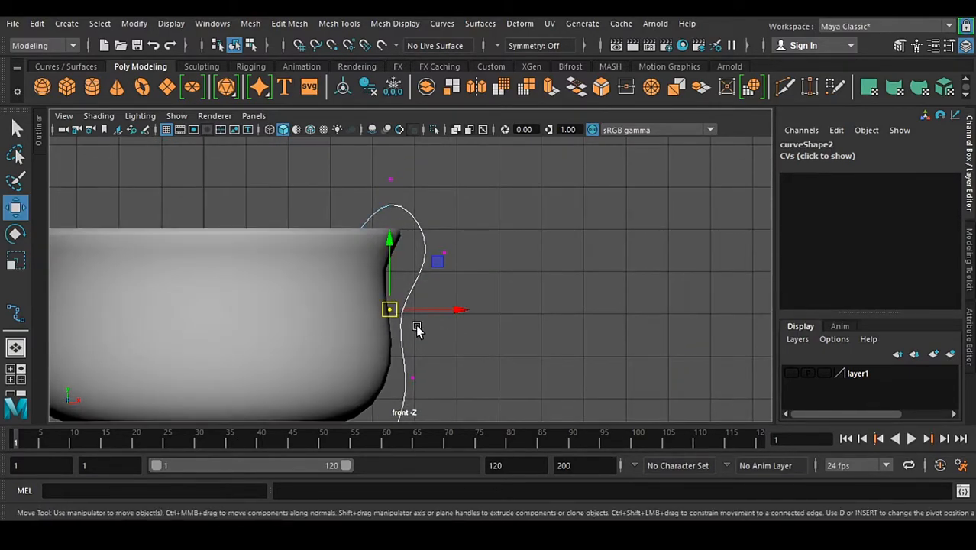
click(437, 261)
drag(444, 252, 433, 225)
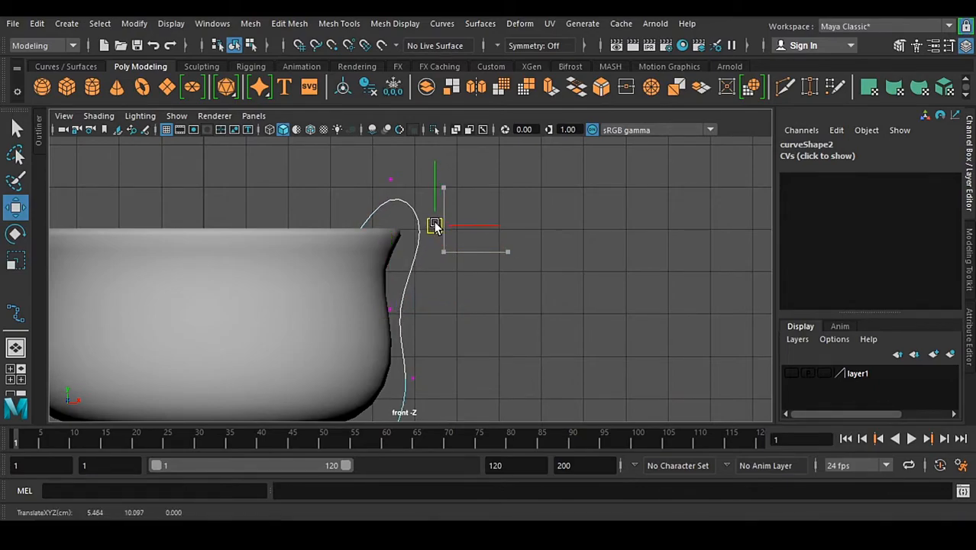
- In the front view, move the control vertex beside the cup's upper wall slightly upward and away from the cup
alt+middle_drag(415, 306, 426, 275)
drag(387, 265, 410, 248)
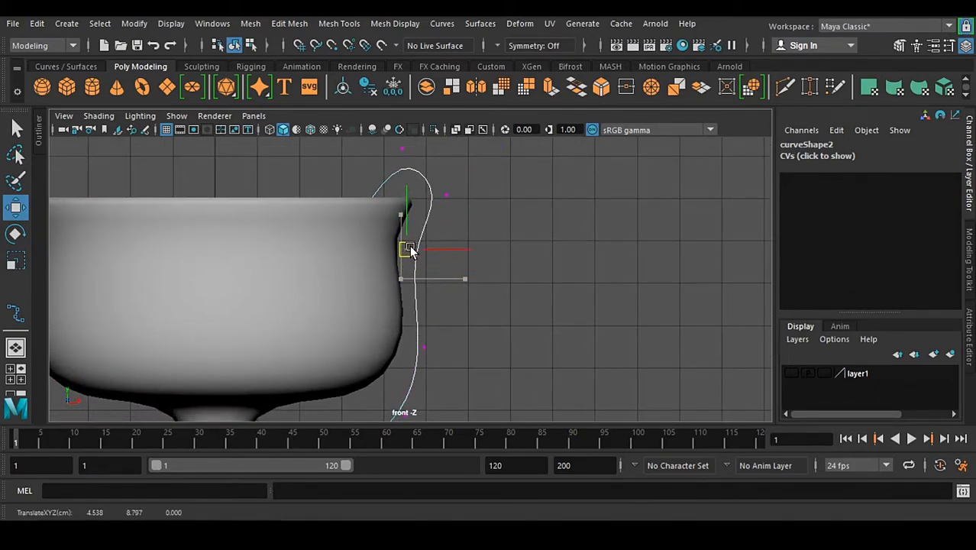
alt+middle_drag(470, 376, 445, 269)
alt+middle_drag(435, 359, 439, 206)
alt+middle_drag(470, 359, 401, 354)
alt+middle_drag(516, 361, 322, 338)
- Check the adjusted curve from several angles in the perspective view and save the scene
key(space)
drag(437, 318, 440, 271)
alt+drag(463, 302, 434, 322)
alt+drag(506, 324, 337, 319)
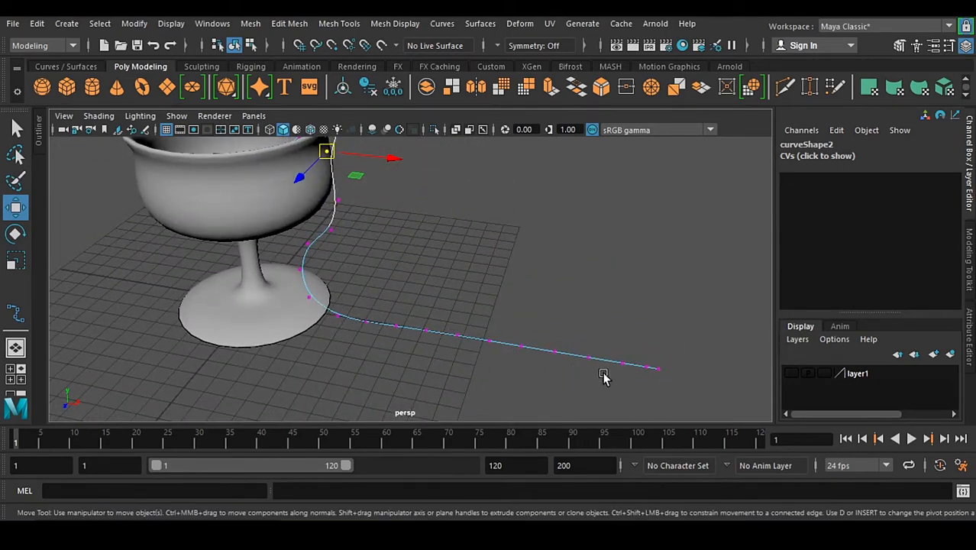
alt+drag(304, 284, 397, 284)
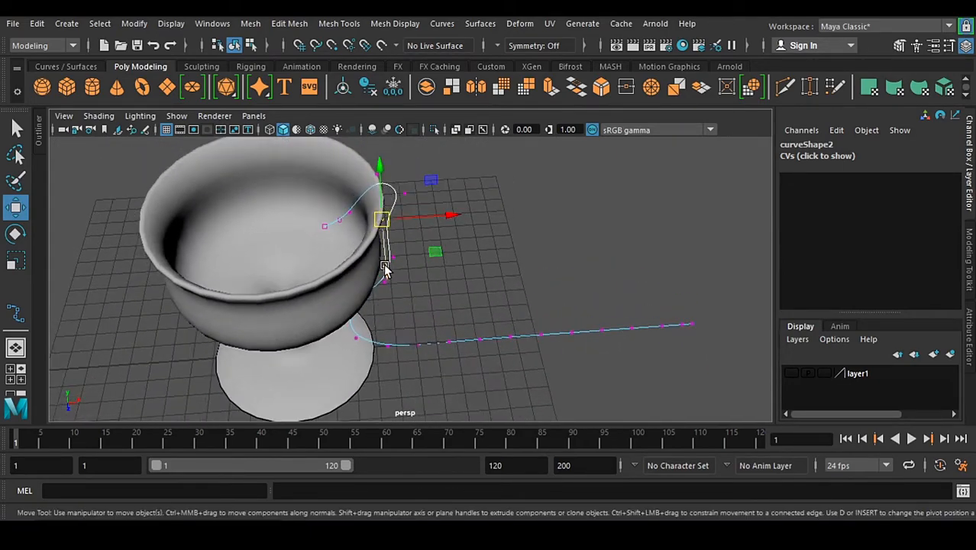
alt+middle_drag(385, 266, 415, 285)
alt+right_drag(350, 247, 383, 266)
alt+drag(481, 330, 403, 268)
alt+middle_drag(459, 330, 425, 263)
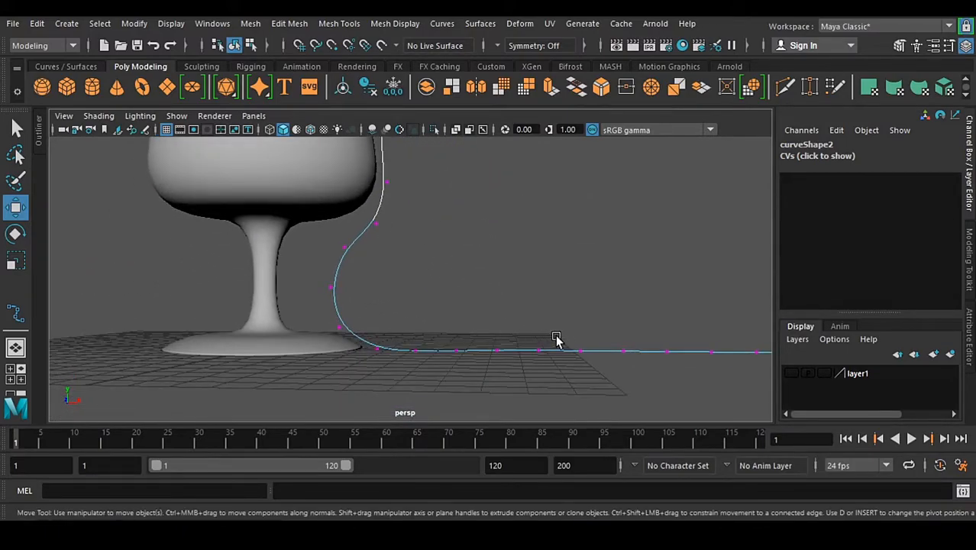
scroll(553, 339, down, 3)
alt+drag(519, 345, 396, 337)
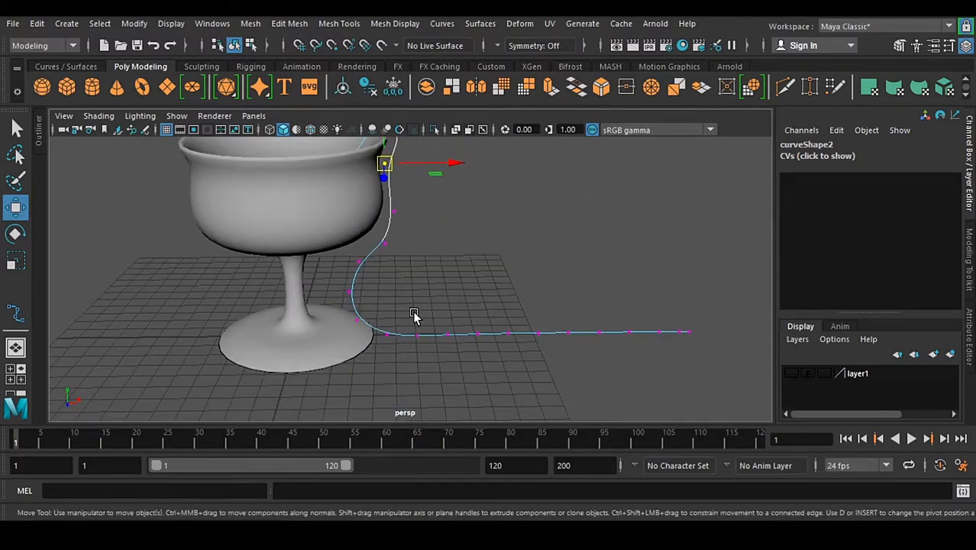
alt+drag(416, 304, 431, 290)
key(ctrl+s)
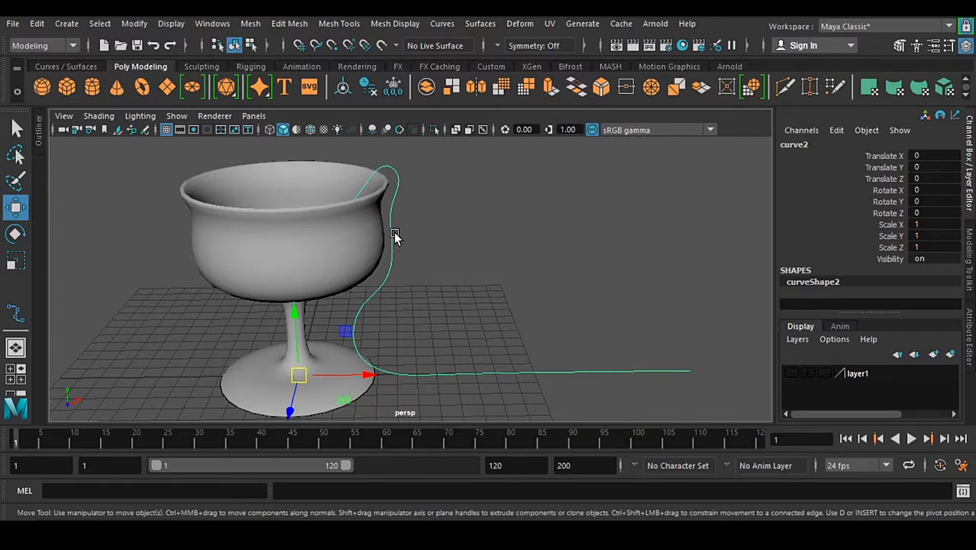
- Display the curve's control vertices and select the ground section's points, followed by those around the rim, to compare their distribution
right_drag(392, 227, 319, 324)
drag(316, 246, 751, 443)
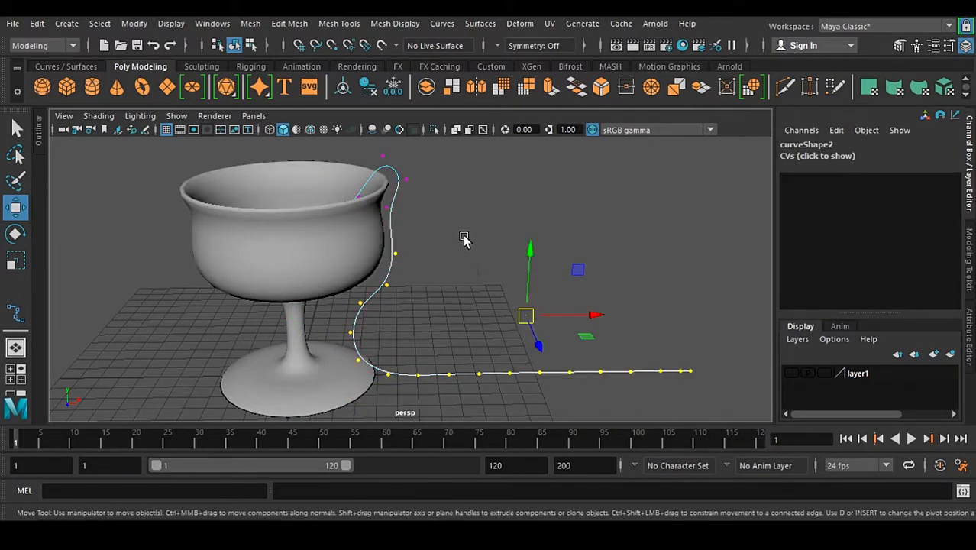
drag(420, 146, 262, 257)
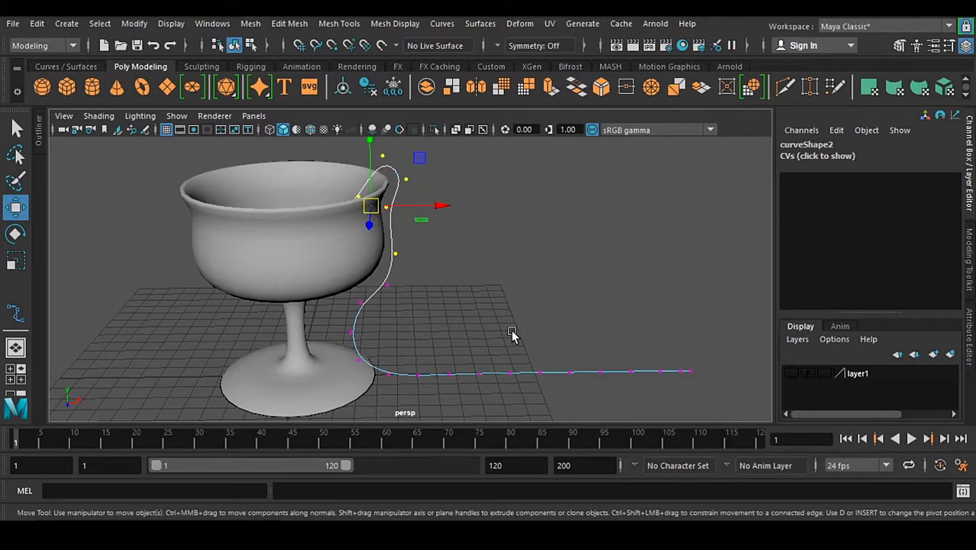
- Return the curve to object mode, select it whole and revolve it into a surface around the cup
right_drag(437, 373, 505, 164)
click(499, 281)
click(438, 372)
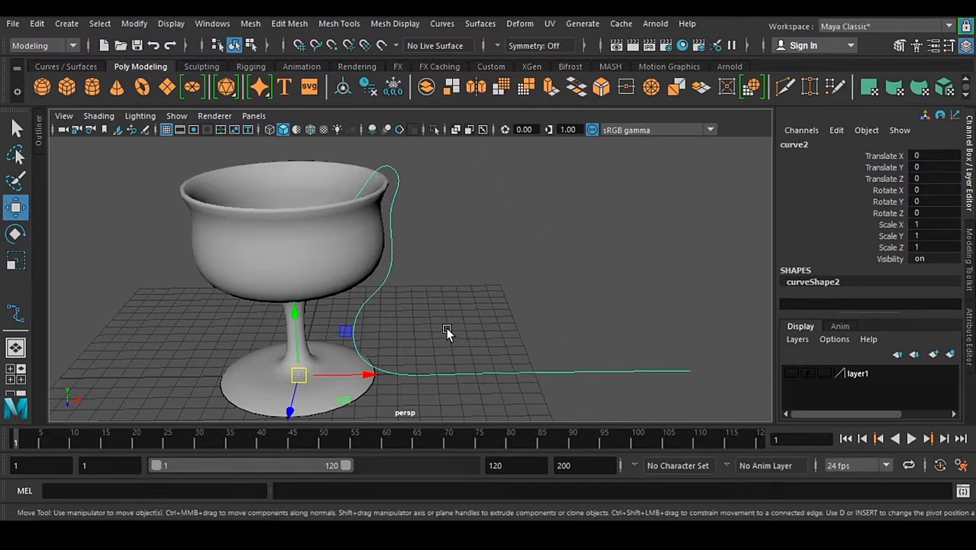
right_drag(377, 284, 307, 166)
right_drag(396, 246, 461, 161)
click(389, 281)
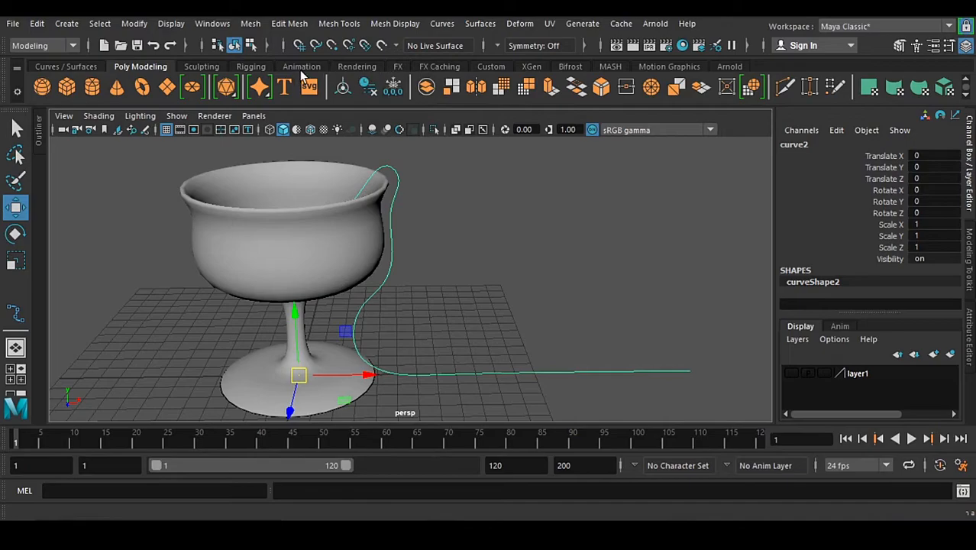
click(90, 66)
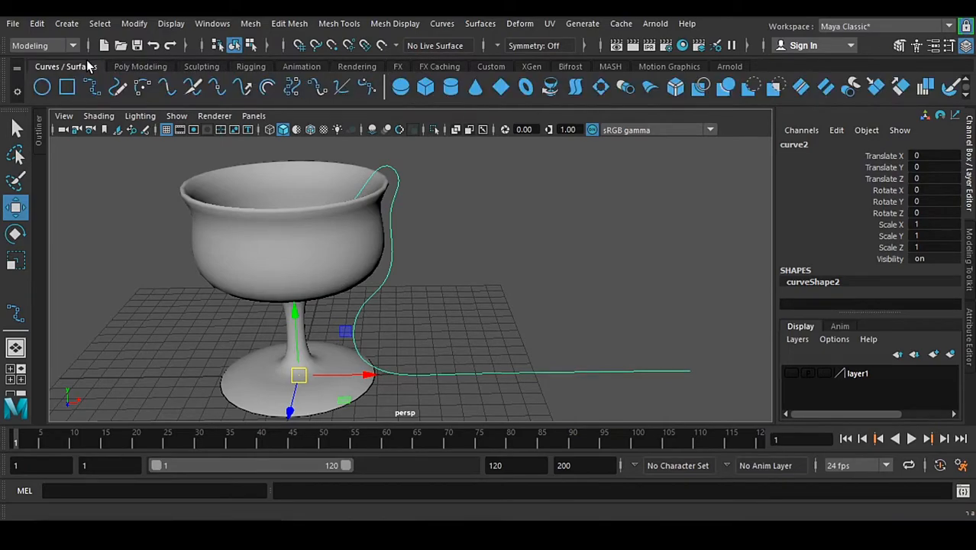
click(551, 84)
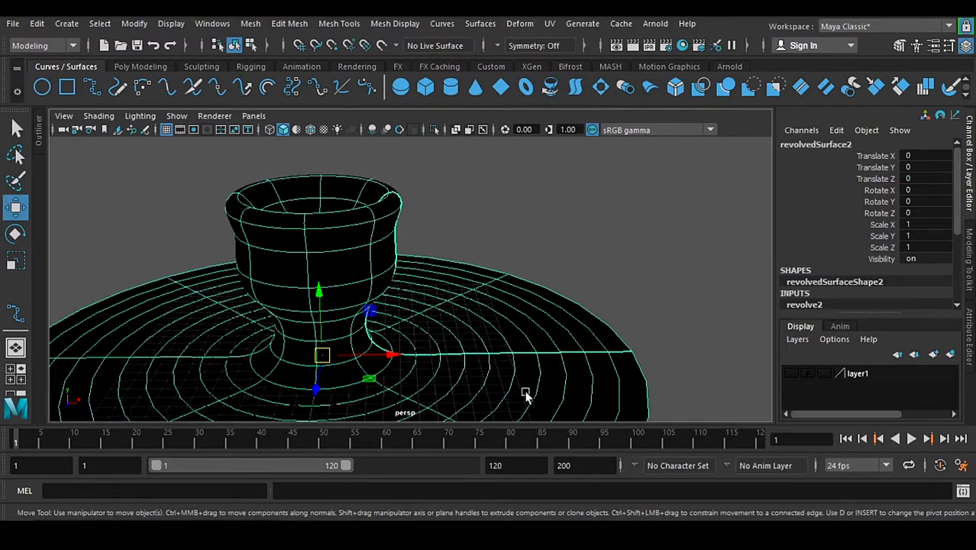
alt+drag(534, 392, 479, 232)
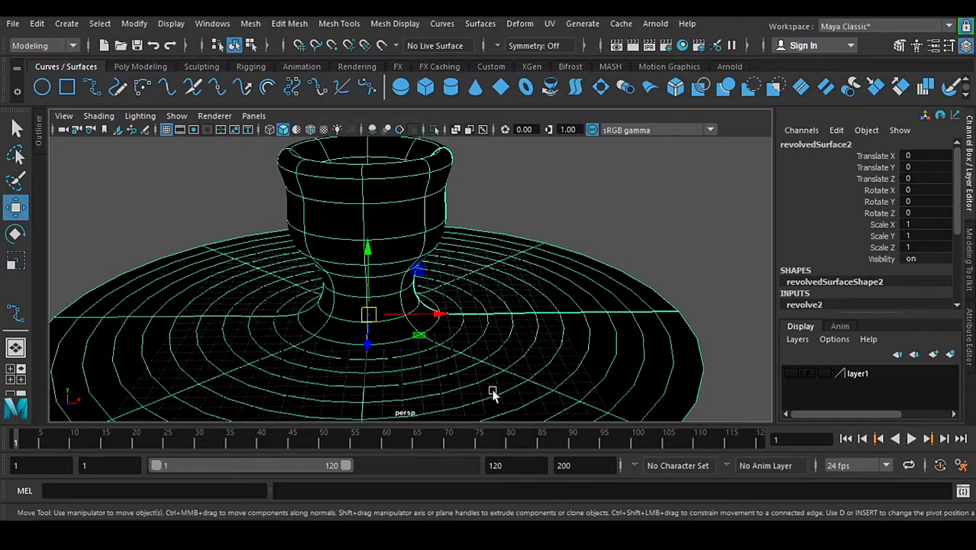
mouse_move(543, 337)
alt+mouse_down()
mouse_move(636, 237)
mouse_move(681, 305)
mouse_move(569, 368)
mouse_move(593, 355)
mouse_move(560, 230)
mouse_move(518, 212)
mouse_move(444, 231)
mouse_move(459, 322)
mouse_move(492, 305)
mouse_move(465, 281)
mouse_move(511, 214)
alt+mouse_up()
alt+drag(603, 324, 596, 304)
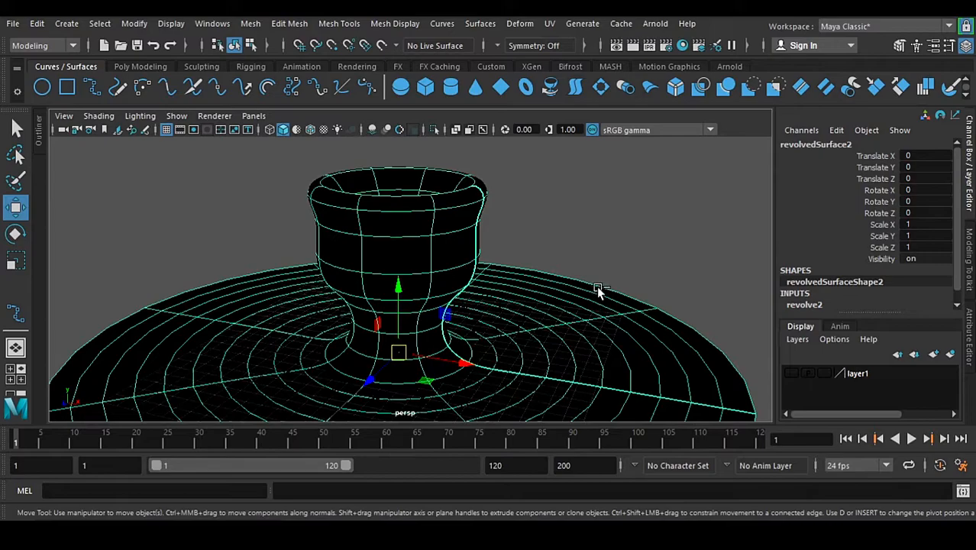
- Show the Outliner and group curve2 together with revolvedSurface2
click(627, 221)
key(ctrl+space)
key(ctrl+space)
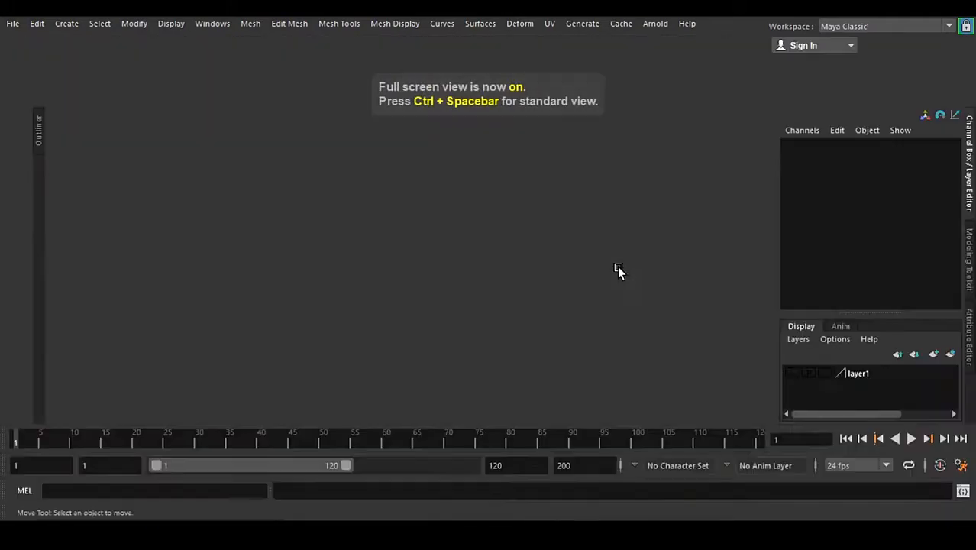
click(39, 134)
alt+drag(464, 344, 481, 321)
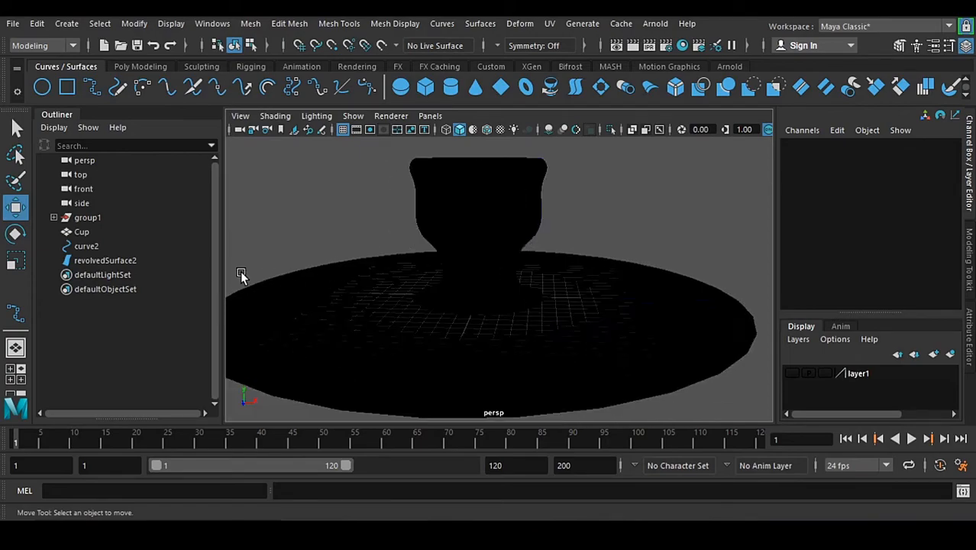
drag(87, 247, 103, 261)
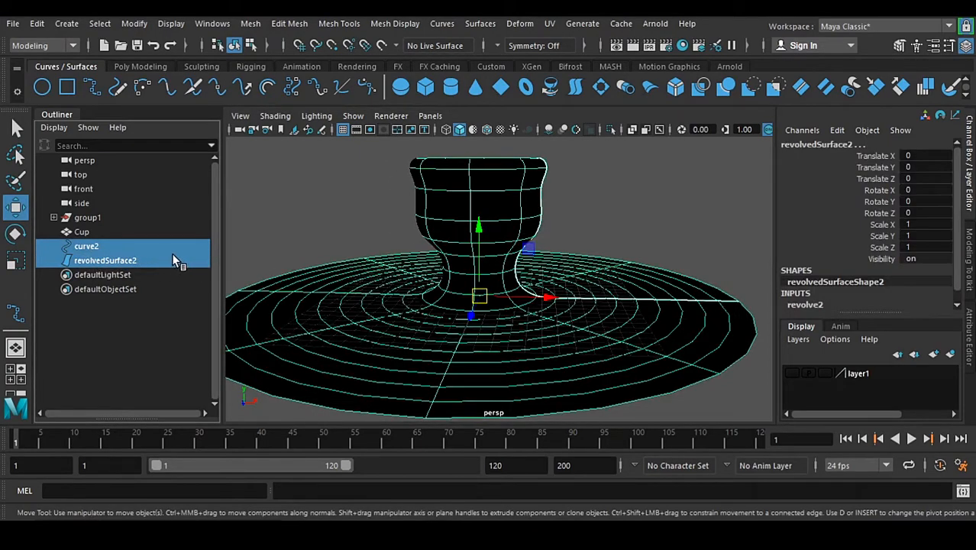
key(ctrl+g)
click(309, 200)
- Add group2 to a new display layer and test the layer's visibility by switching it off and on
click(90, 246)
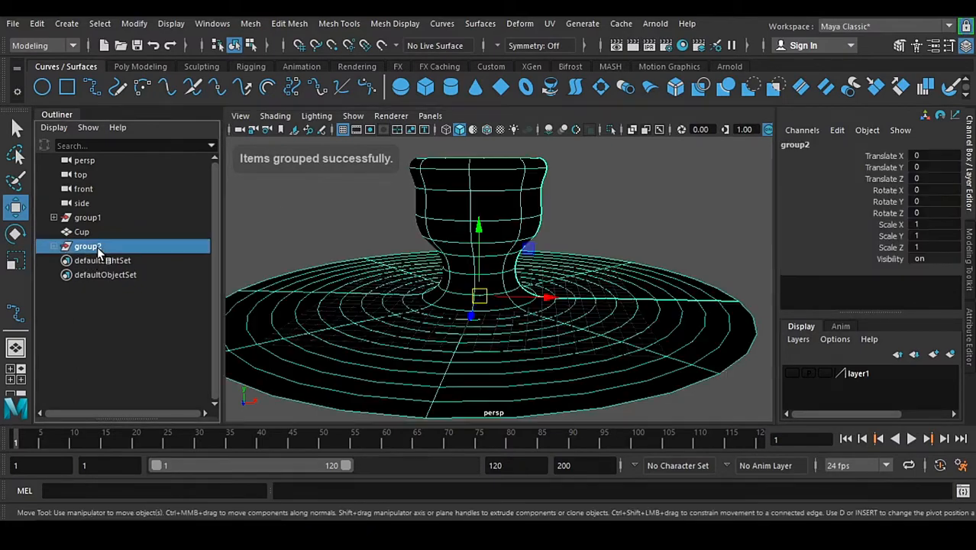
click(950, 355)
click(791, 373)
click(791, 374)
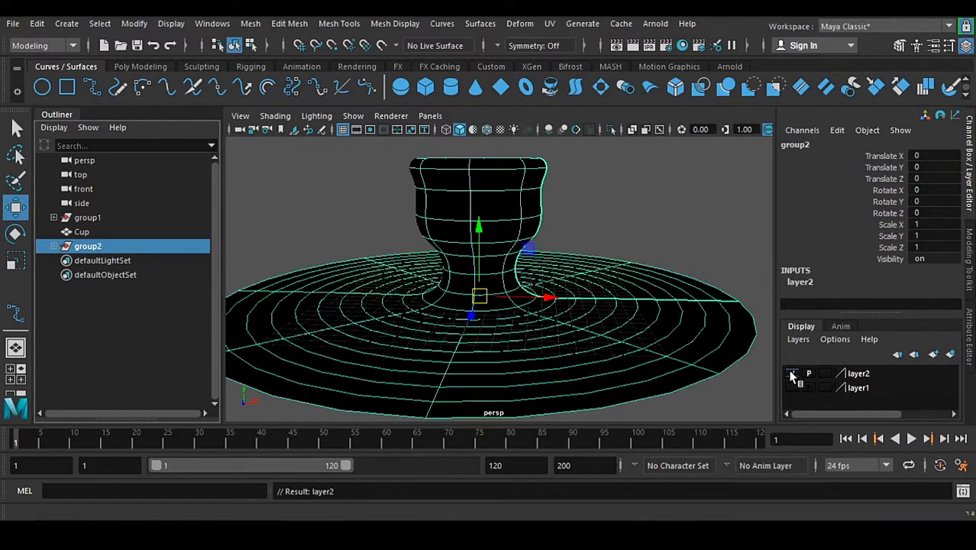
click(642, 207)
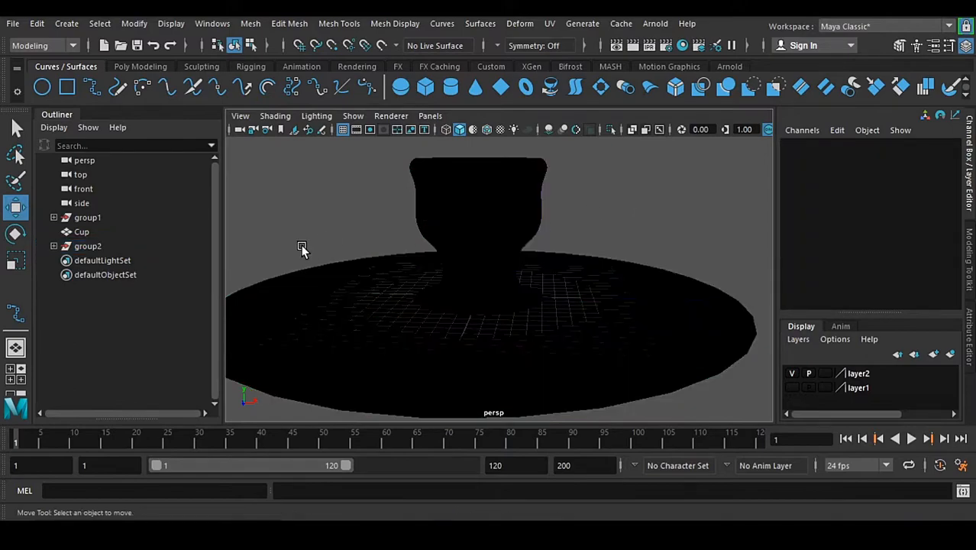
- Hide group1 and group2 in the Outliner
click(95, 217)
ctrl+click(98, 246)
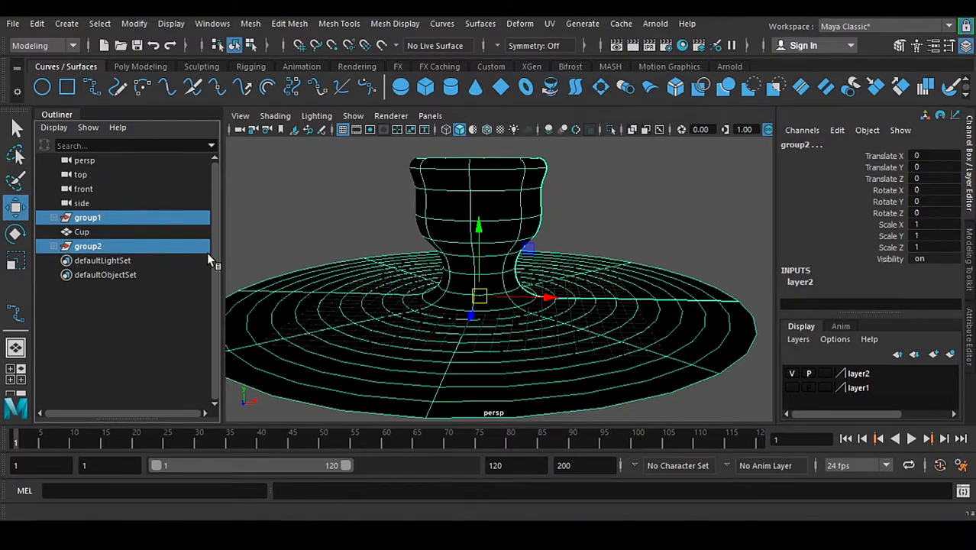
right_click(100, 217)
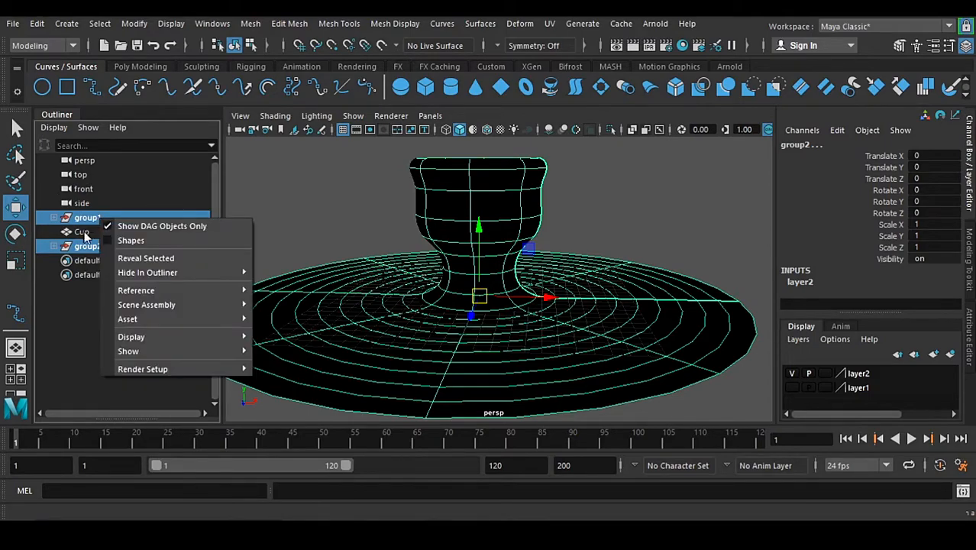
mouse_move(131, 276)
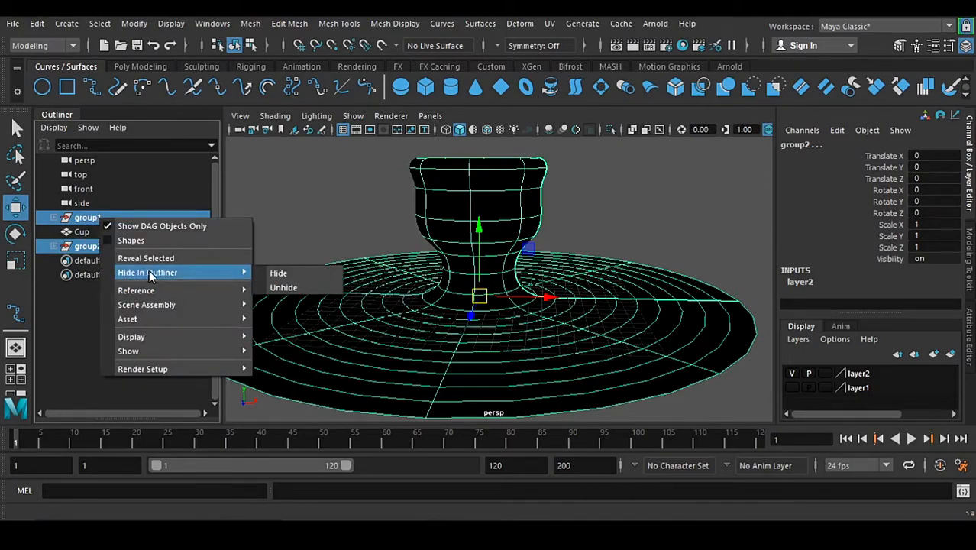
click(309, 274)
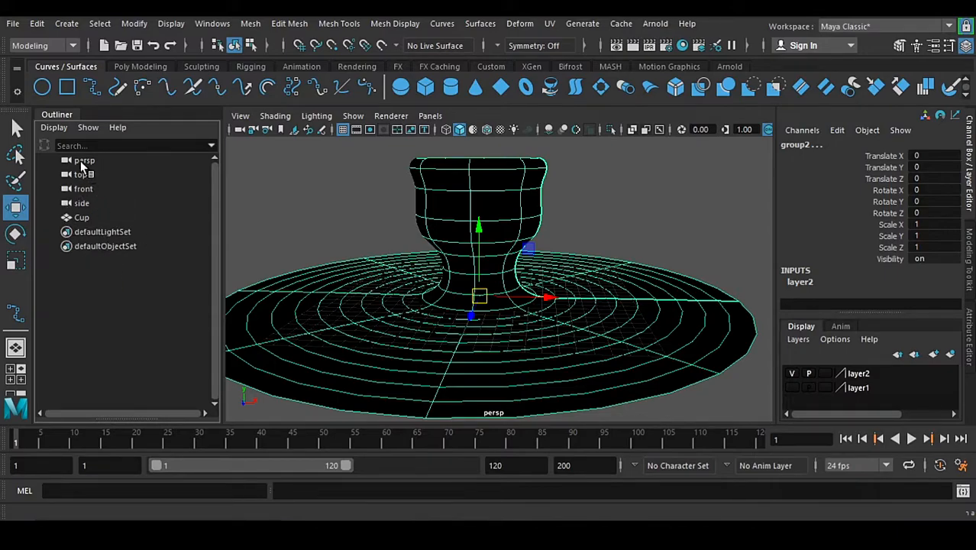
- List the hidden groups by enabling Ignore 'Hidden in Outliner', and try hiding group1 and group2 in the Outliner again
click(54, 127)
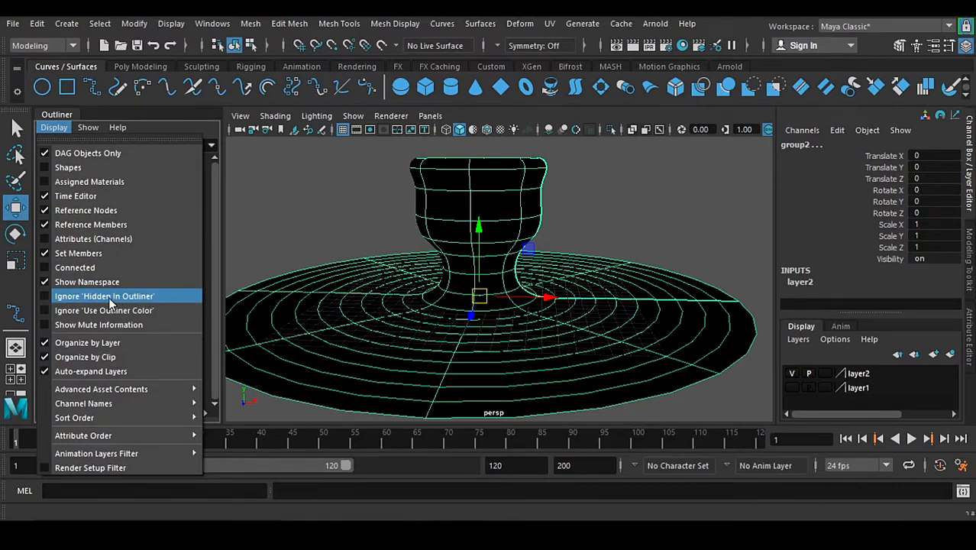
click(62, 297)
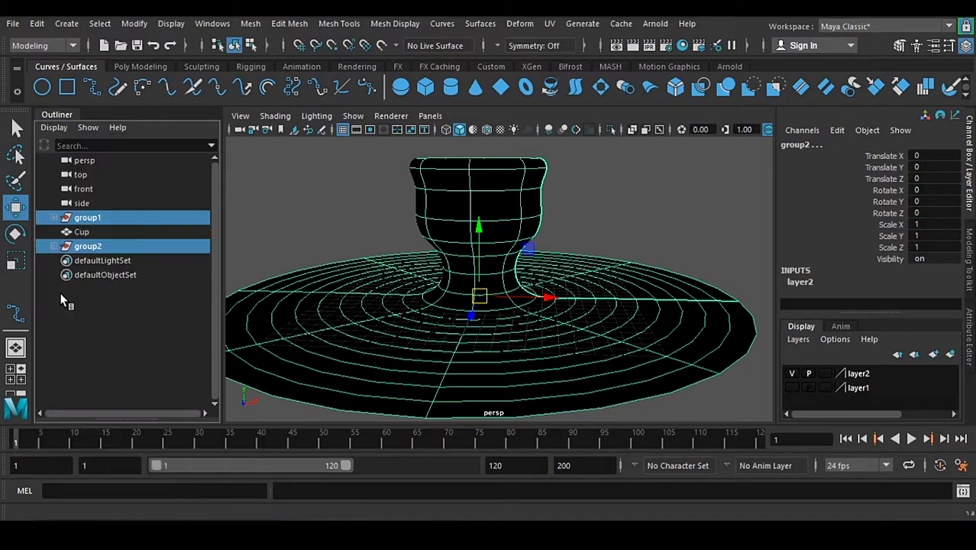
right_click(97, 220)
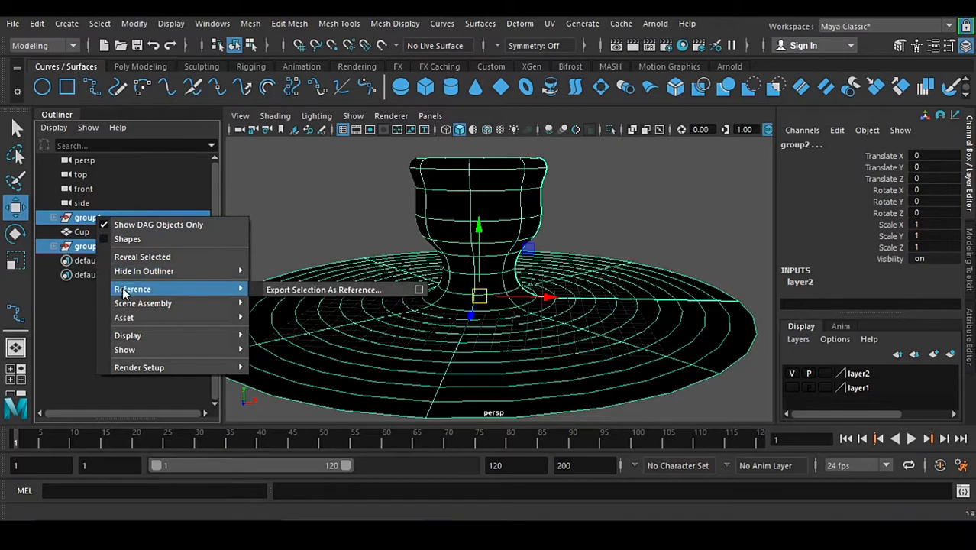
mouse_move(126, 272)
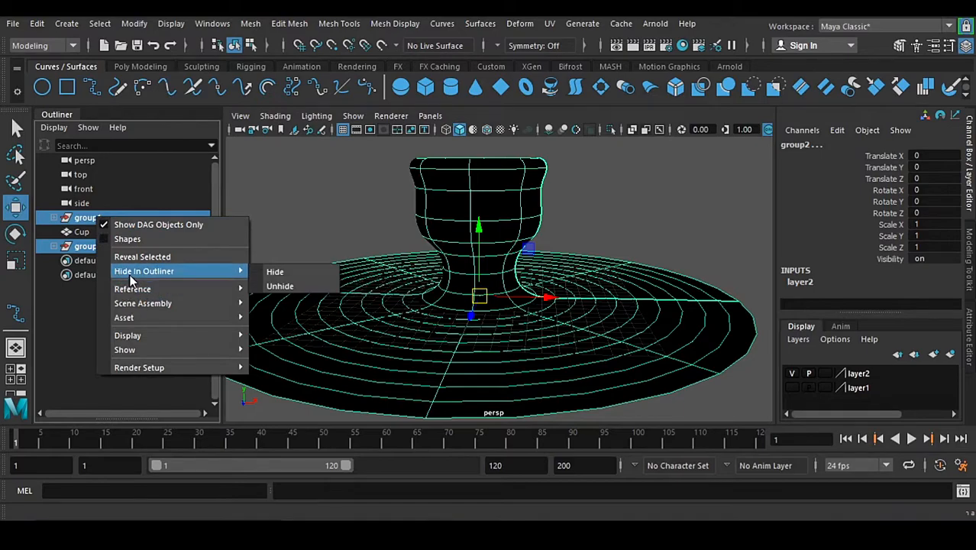
click(294, 271)
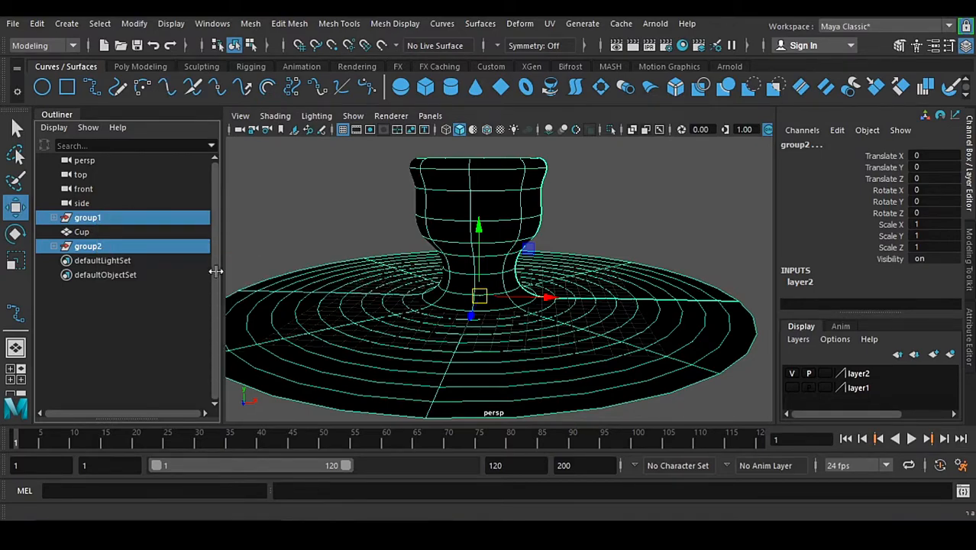
- Toggle Ignore 'Use Outliner Color' on, retry hiding the two groups in the Outliner, and toggle the option back off
click(55, 127)
click(72, 311)
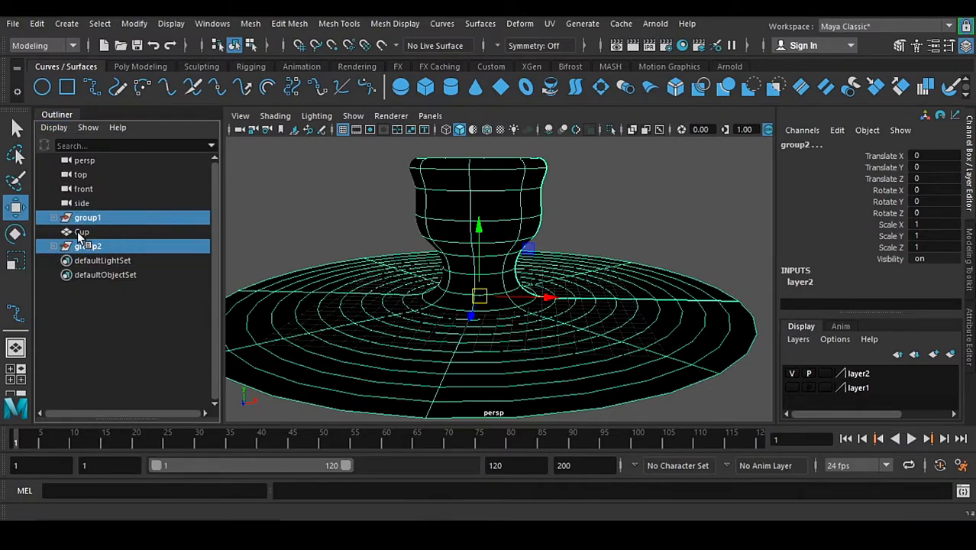
right_drag(96, 220, 263, 273)
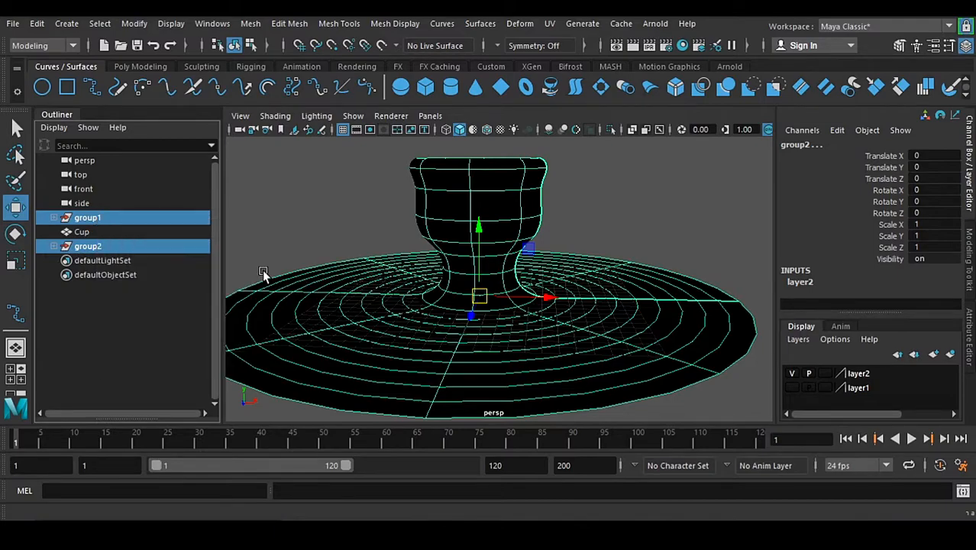
click(54, 127)
click(66, 310)
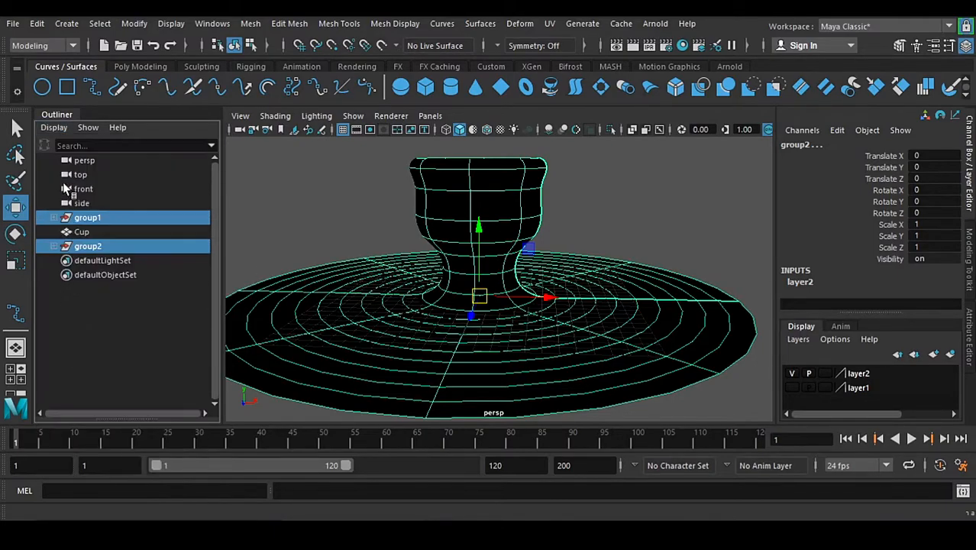
- Turn off Ignore 'Hidden in Outliner' and clear the selection
click(54, 127)
click(66, 295)
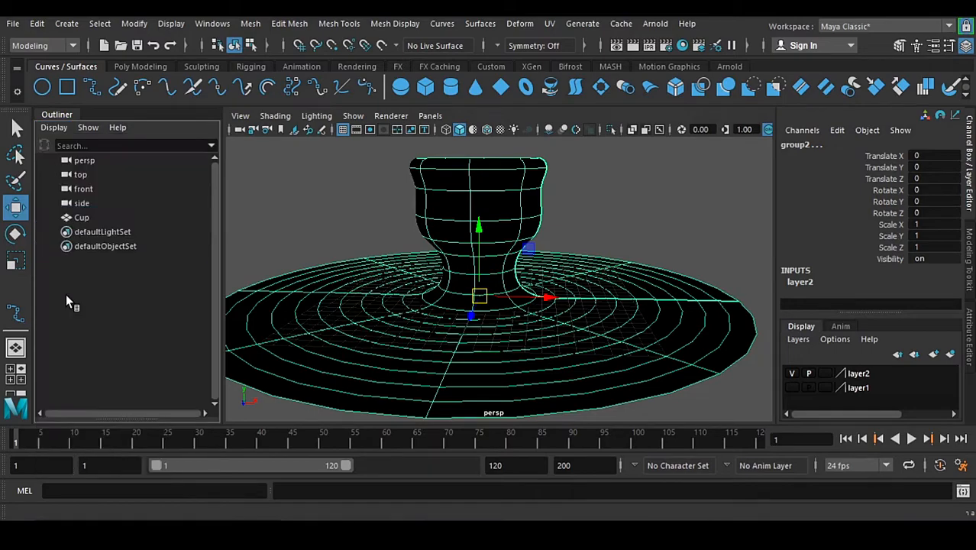
click(142, 296)
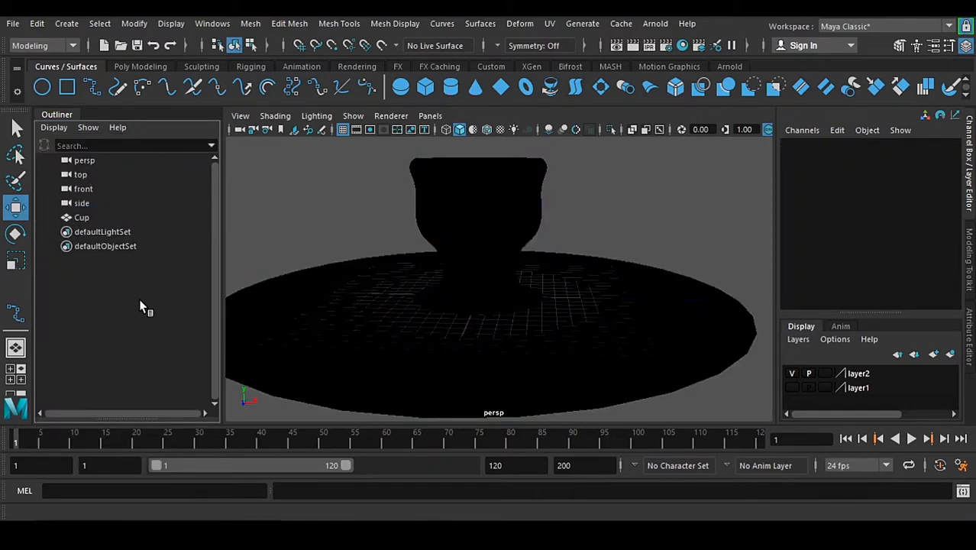
- Select the revolved surface, test layer2's visibility while leaving the layer shown, and save the scene
click(374, 349)
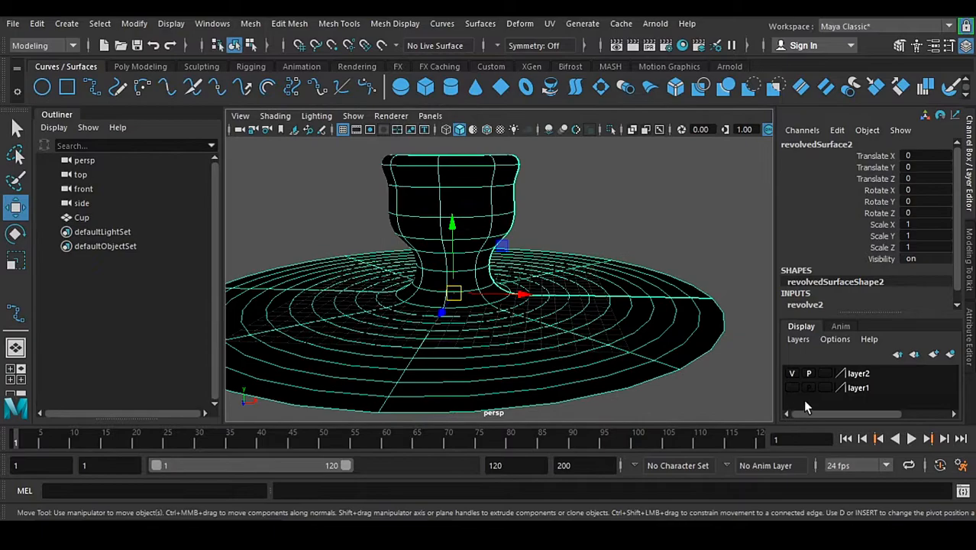
click(791, 372)
click(792, 371)
click(791, 372)
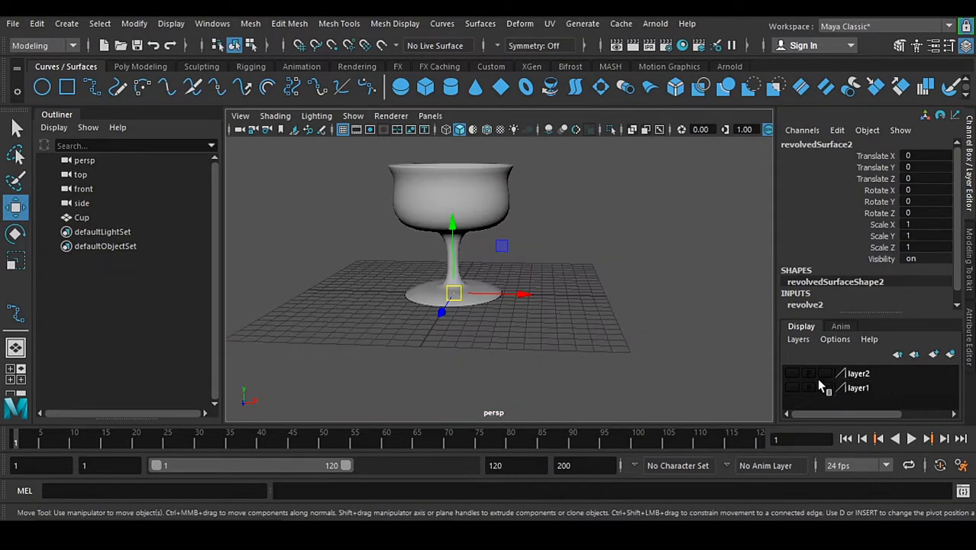
click(792, 371)
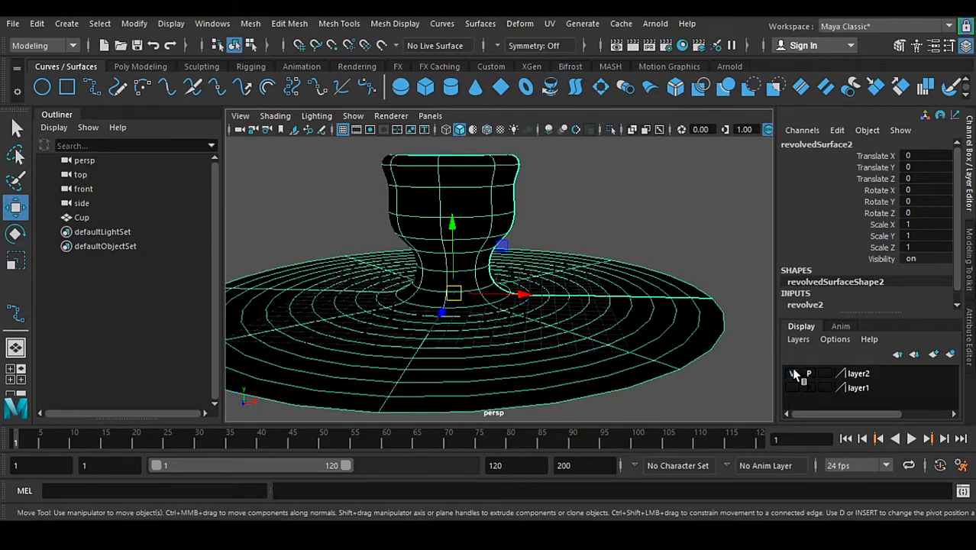
click(792, 372)
key(ctrl+s)
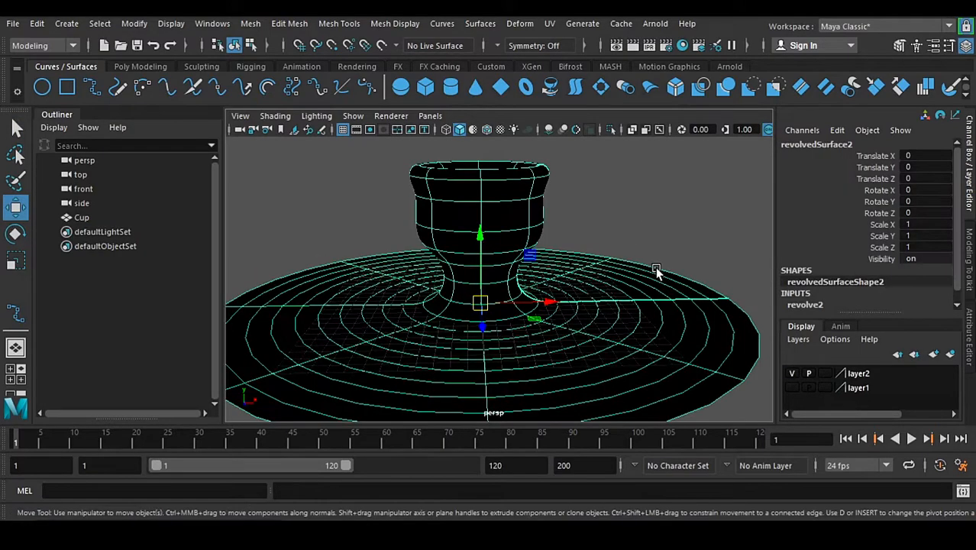